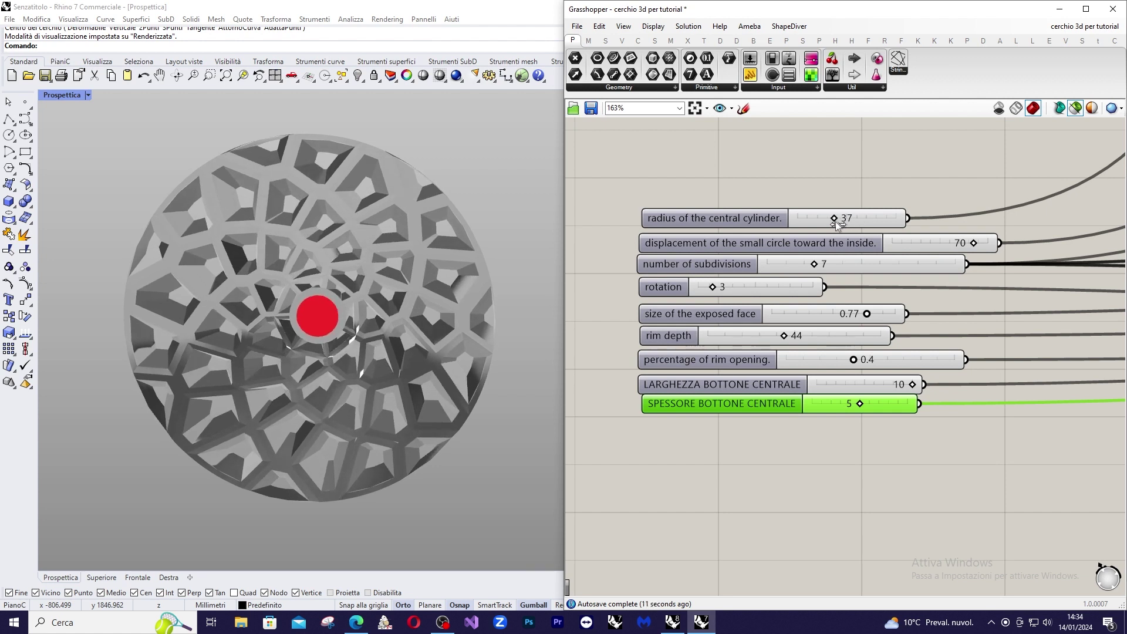
Set the displacement of the small circle toward the inside to 31 and try subdivision numbers from 6 up to 9.
mouse_move(968, 246)
left_mouse_down()
mouse_move(943, 251)
mouse_move(993, 243)
mouse_move(951, 251)
left_mouse_up()
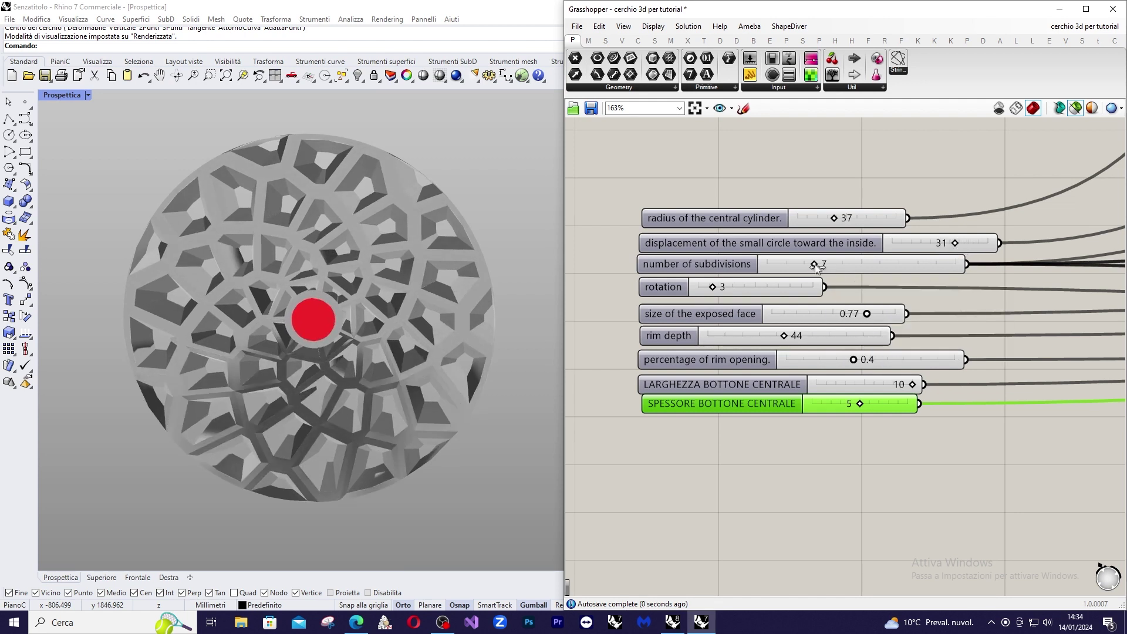
mouse_move(831, 263)
left_mouse_down()
mouse_move(841, 264)
mouse_move(831, 270)
left_mouse_up()
left_click_drag(787, 264, 787, 267)
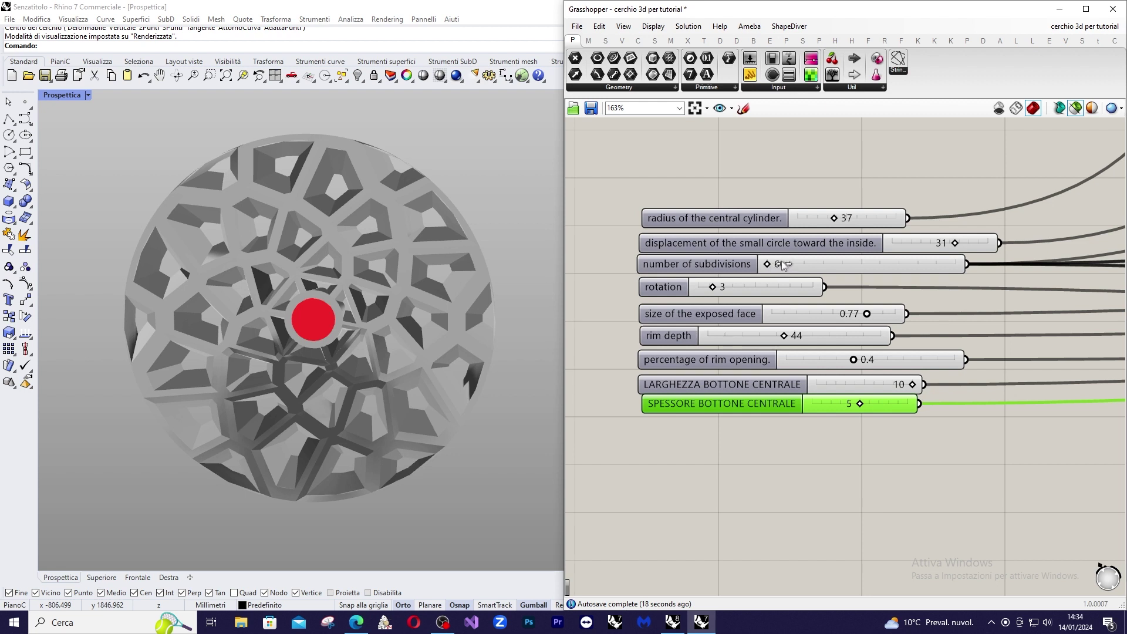
left_click_drag(784, 265, 810, 267)
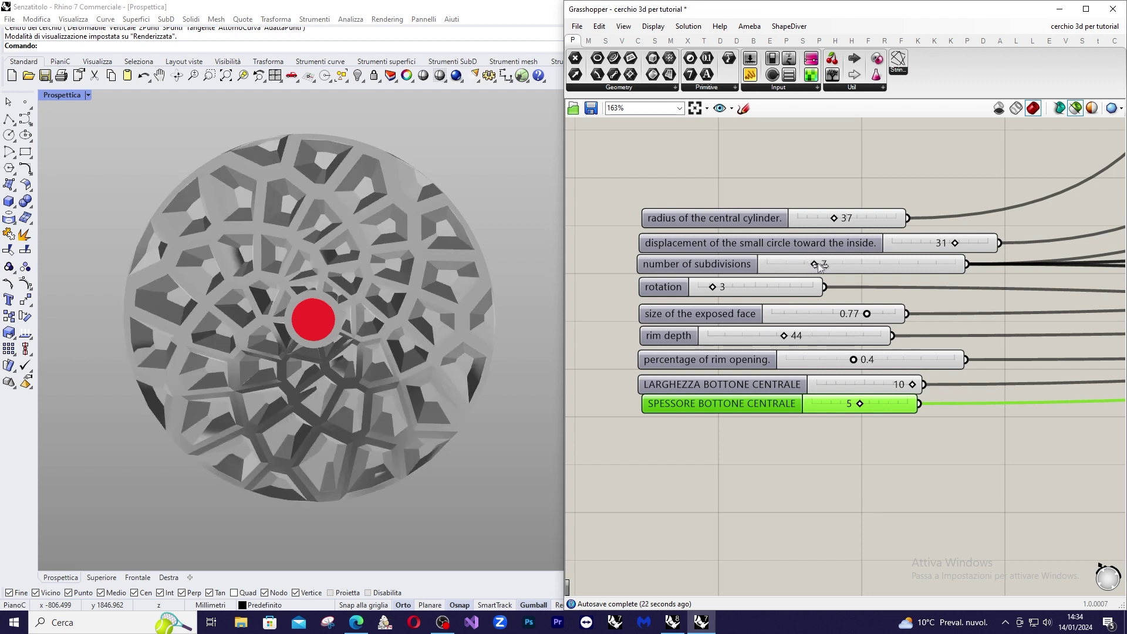
left_click_drag(844, 267, 858, 266)
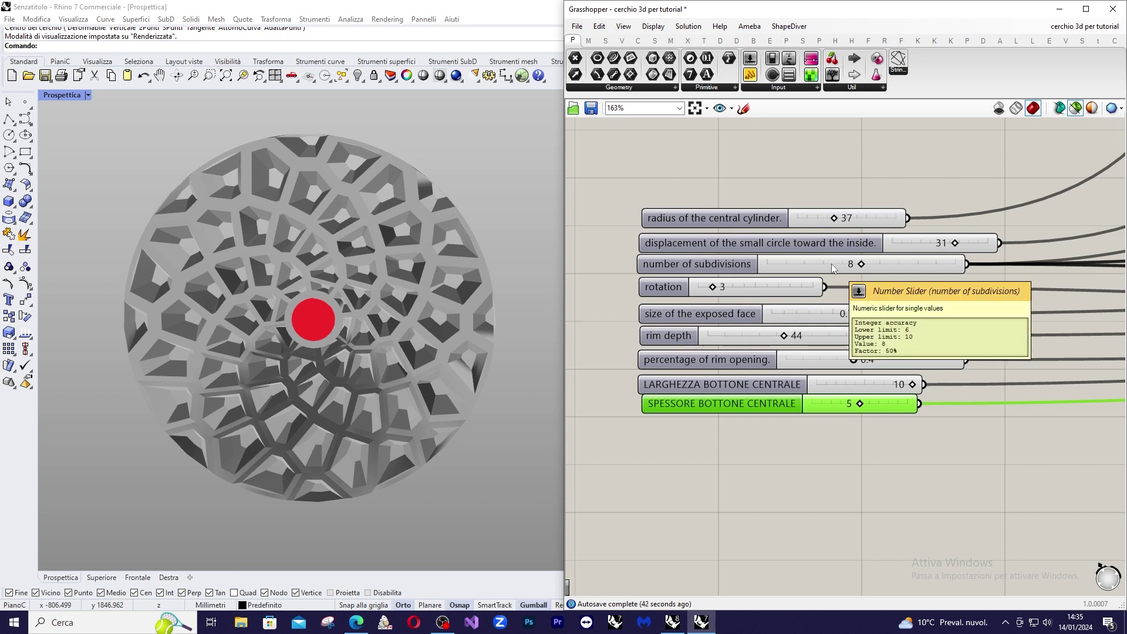
left_click_drag(890, 266, 908, 264)
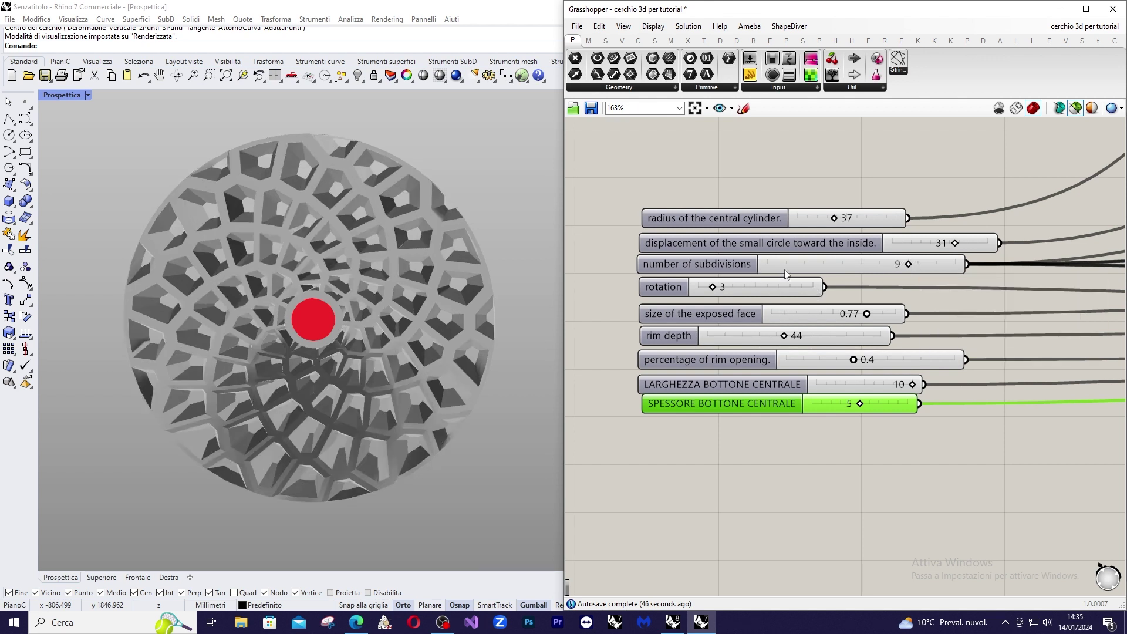
Set the number of subdivisions to 7 and commit the change.
right_click(834, 265)
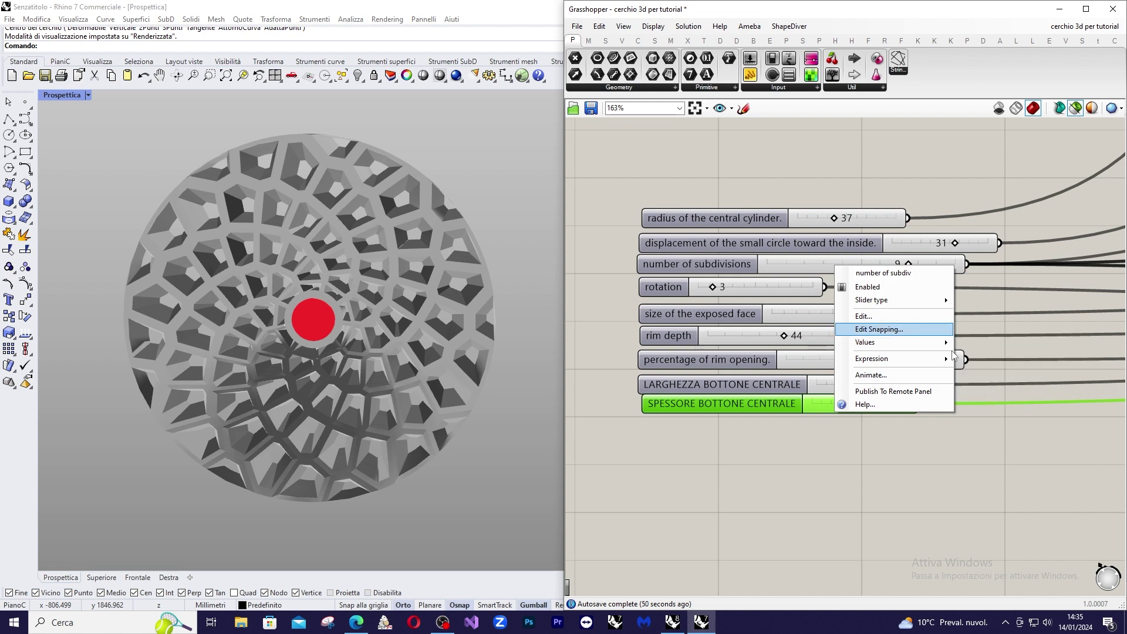
mouse_move(934, 349)
left_click(1025, 372)
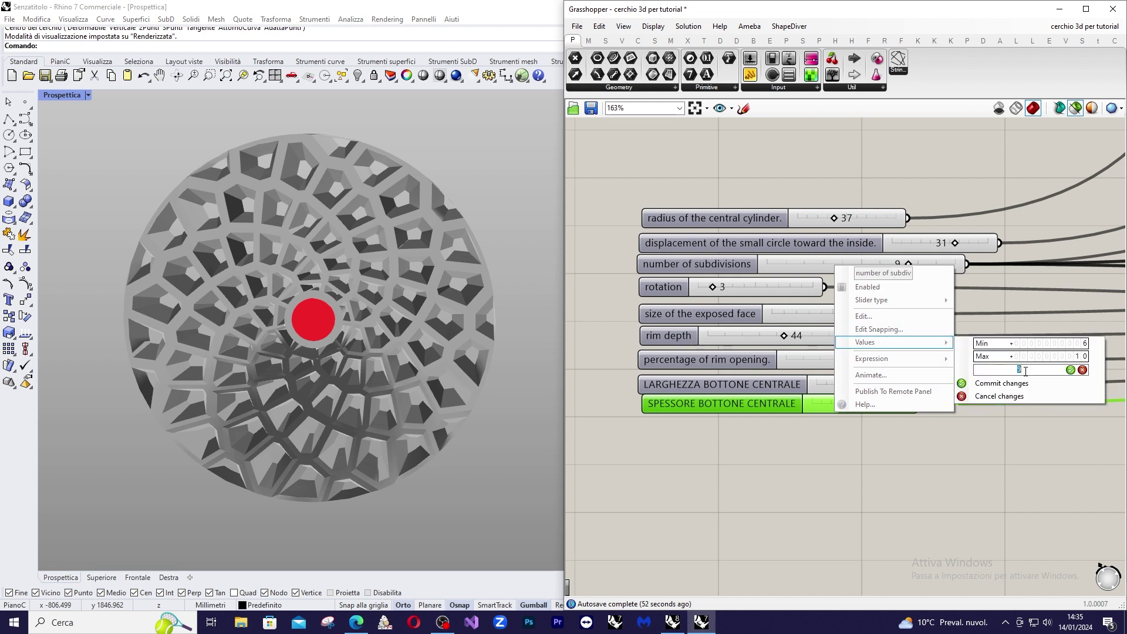
left_click(1071, 369)
left_click(1000, 384)
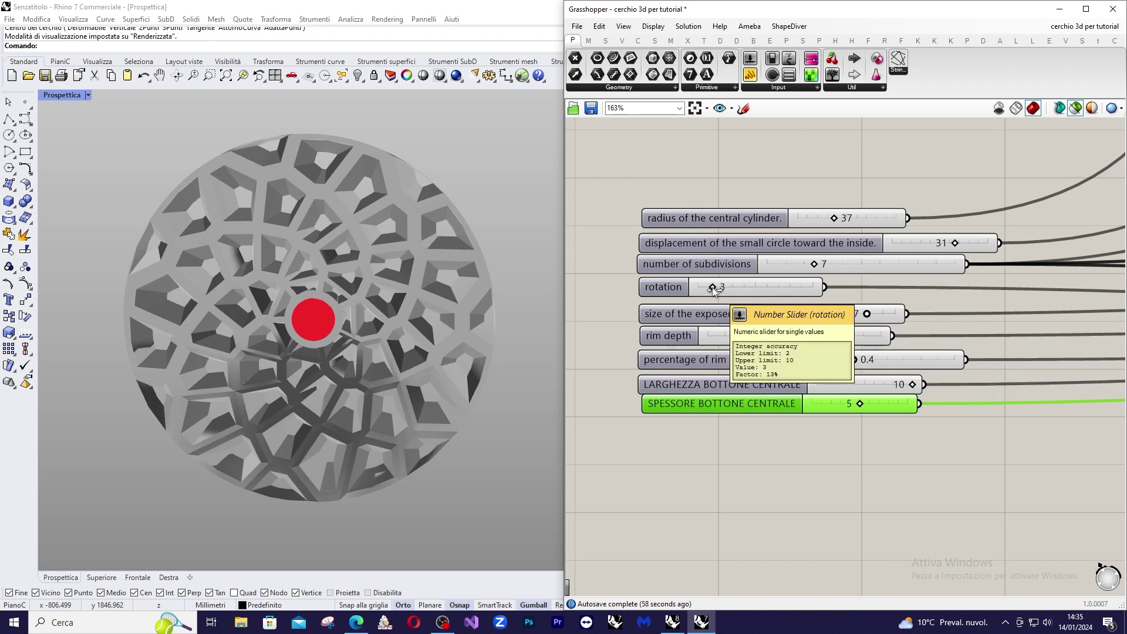
Set the rotation to 4 and the size of the exposed face to 0.75.
mouse_move(713, 289)
left_mouse_down()
mouse_move(756, 288)
mouse_move(733, 297)
left_mouse_up()
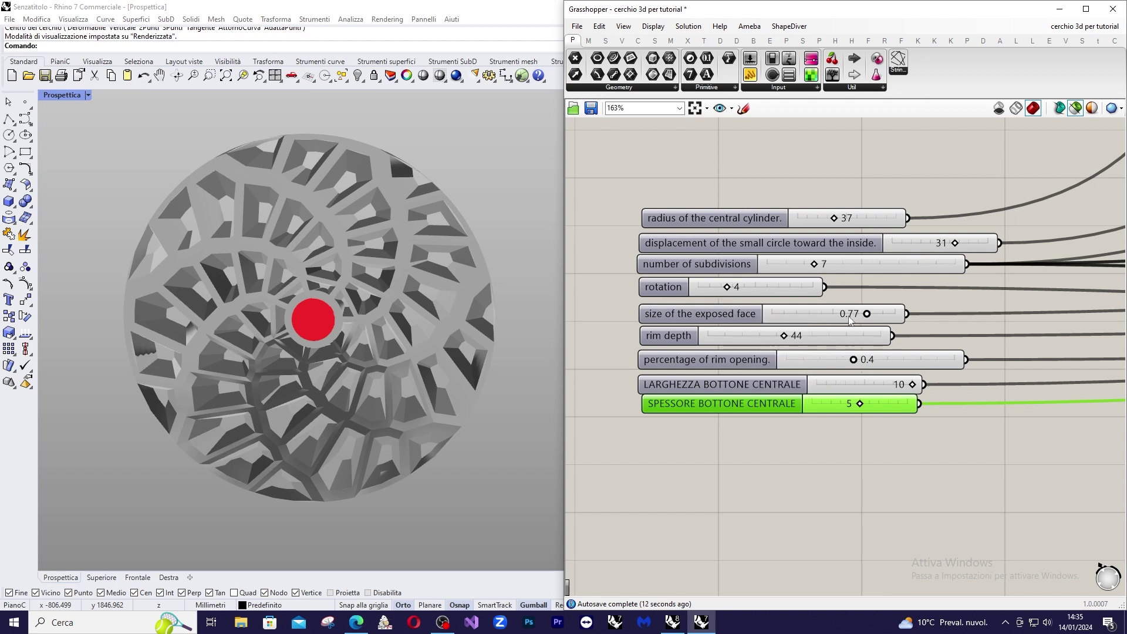
mouse_move(866, 315)
left_mouse_down()
mouse_move(837, 326)
mouse_move(866, 319)
left_mouse_up()
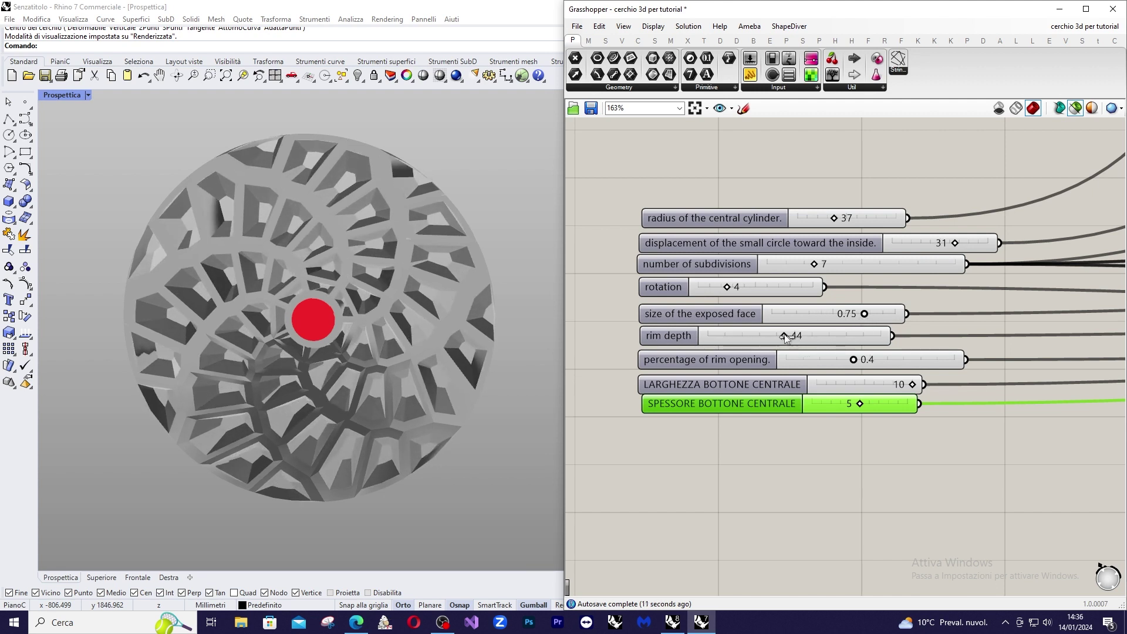
Try a rim depth of 79, check the rim from an angle, and settle on a depth of 23.
left_click_drag(787, 335, 847, 348)
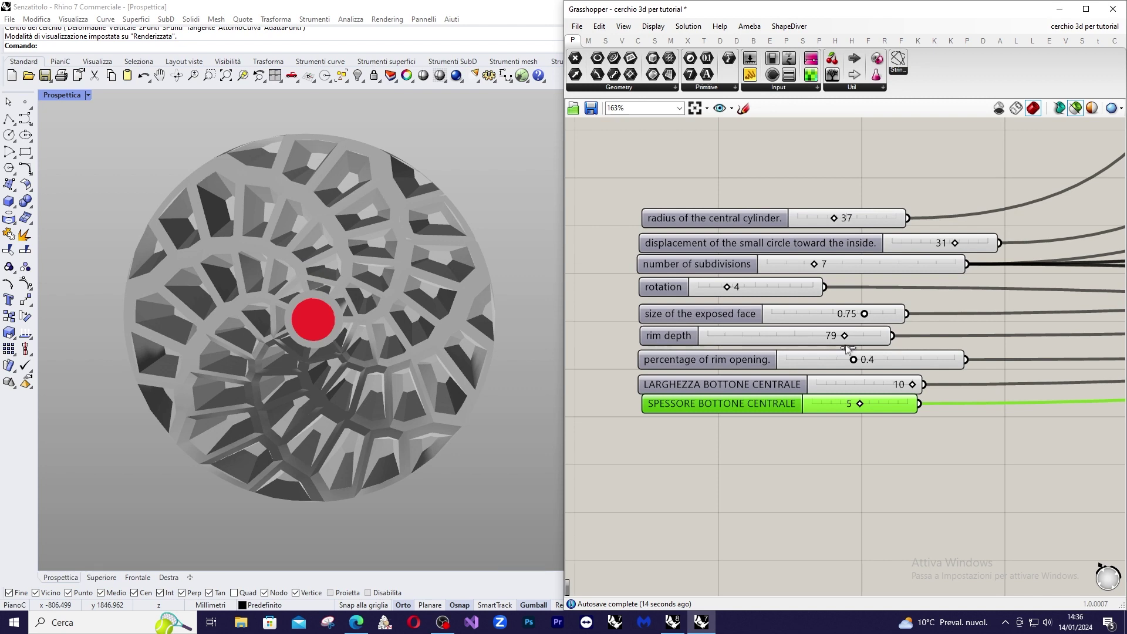
right_click_drag(527, 263, 279, 262)
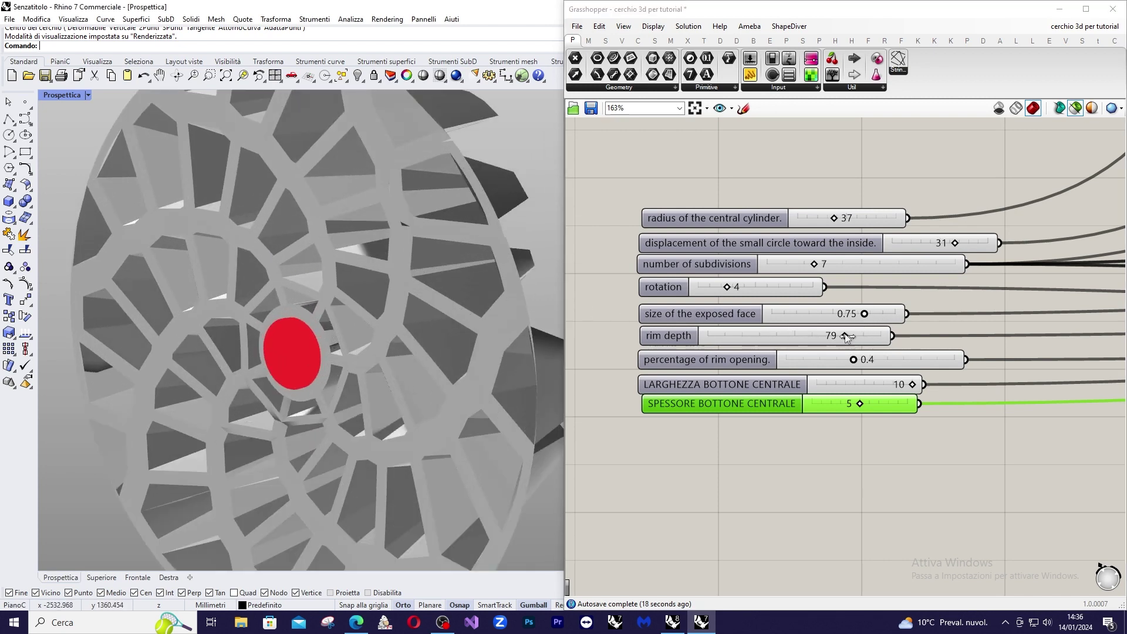
left_click_drag(849, 338, 751, 344)
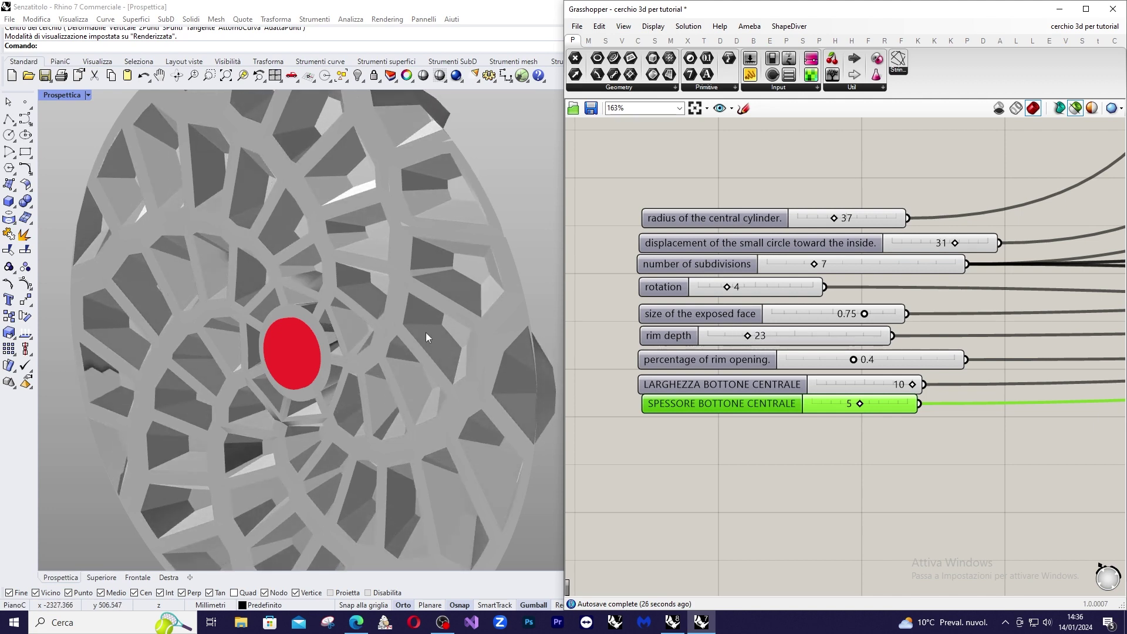
right_click_drag(425, 333, 429, 310)
scroll(429, 310, "down", 6)
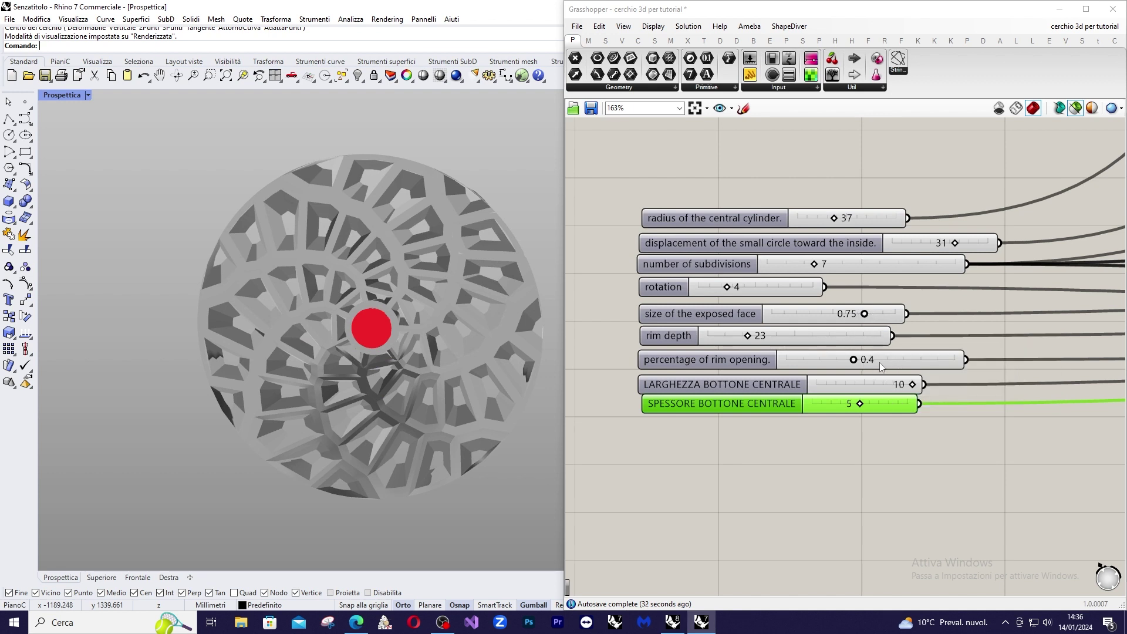
Set the percentage of rim opening to 0.5 and adjust the central button's width and thickness sliders.
left_click_drag(855, 361, 881, 359)
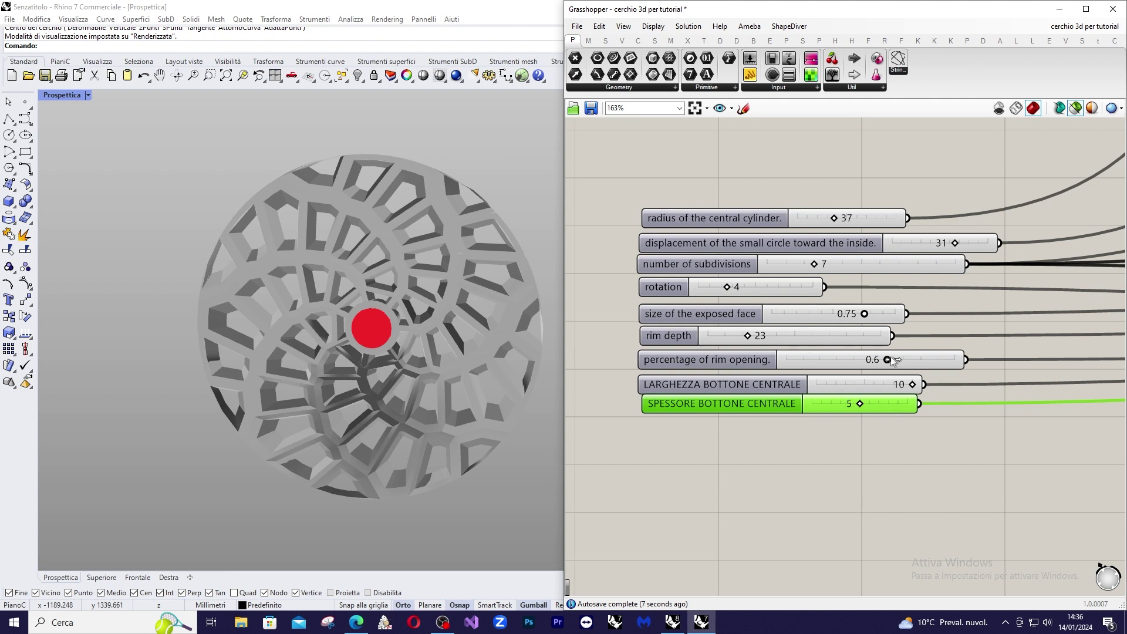
mouse_move(887, 360)
left_mouse_down()
mouse_move(918, 360)
mouse_move(877, 366)
left_mouse_up()
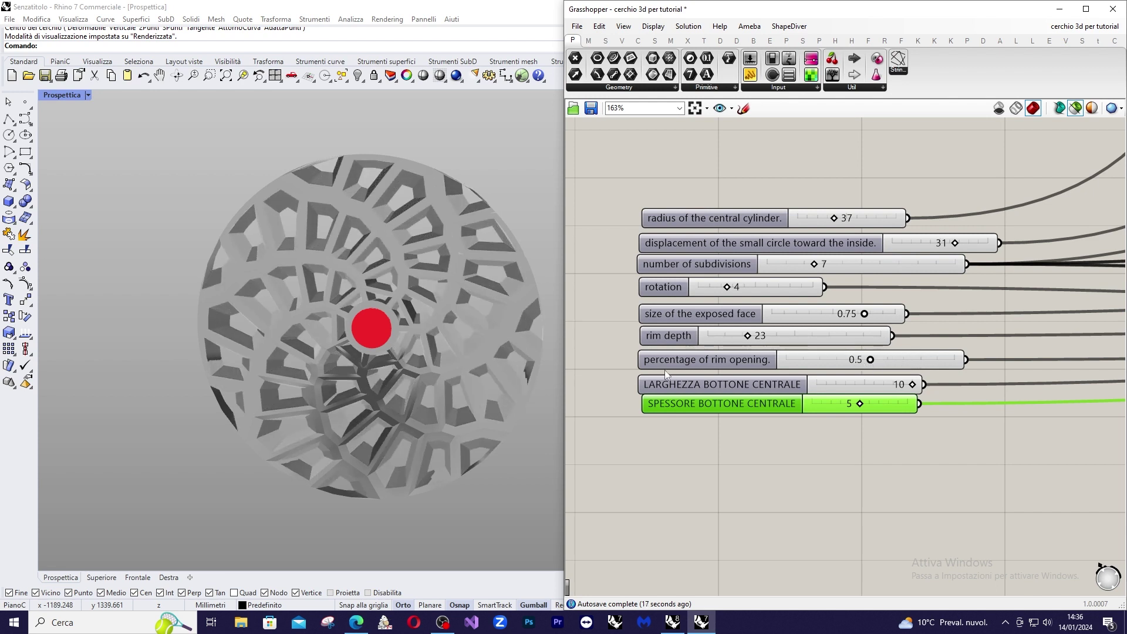
scroll(393, 255, "down", 2)
scroll(526, 257, "up", 2)
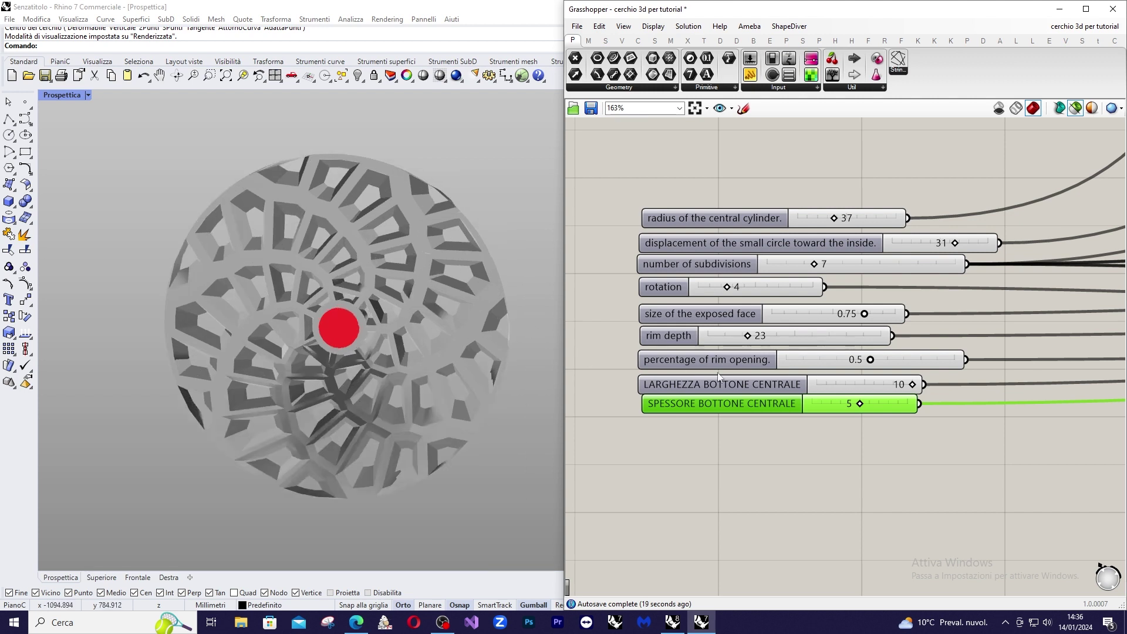
mouse_move(912, 385)
left_mouse_down()
mouse_move(885, 392)
mouse_move(931, 389)
left_mouse_up()
mouse_move(860, 404)
left_mouse_down()
mouse_move(888, 401)
mouse_move(865, 406)
left_mouse_up()
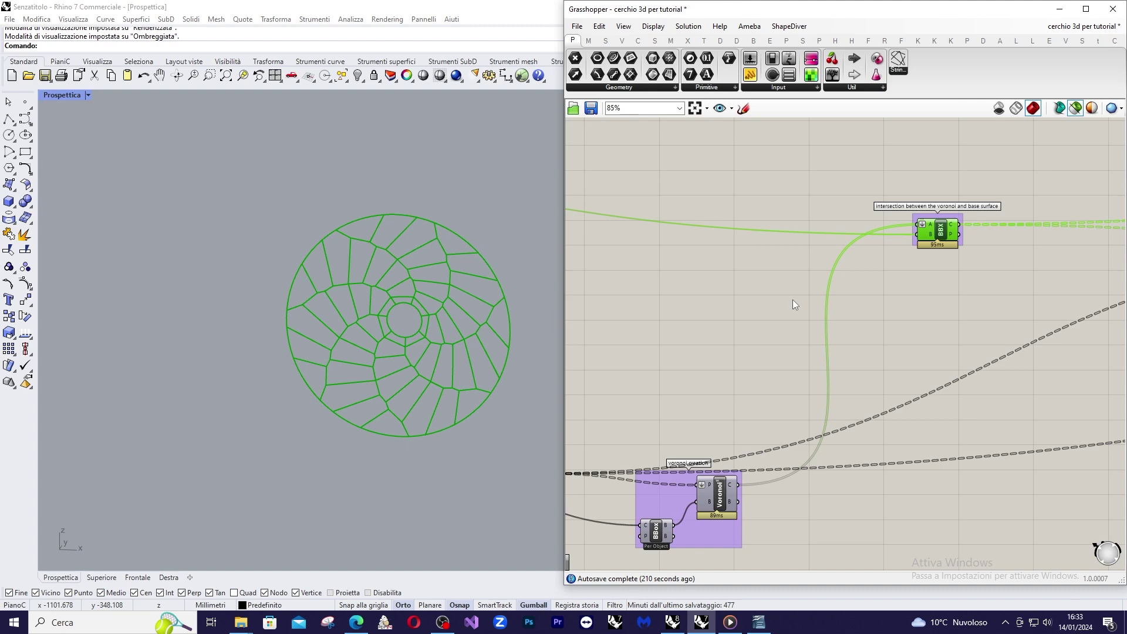
Follow the voronoi intersection output to the Scale component, preview its scaled cell outlines and examine its centre input.
scroll(793, 300, "down", 3)
scroll(941, 229, "up", 4)
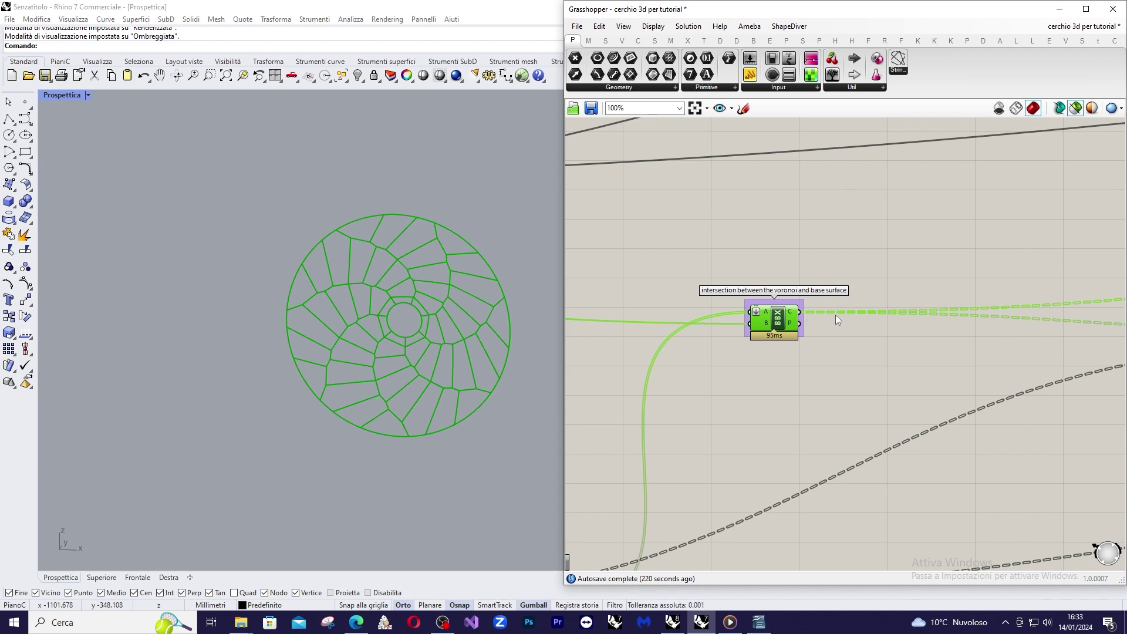
scroll(835, 315, "down", 4)
scroll(801, 301, "up", 3)
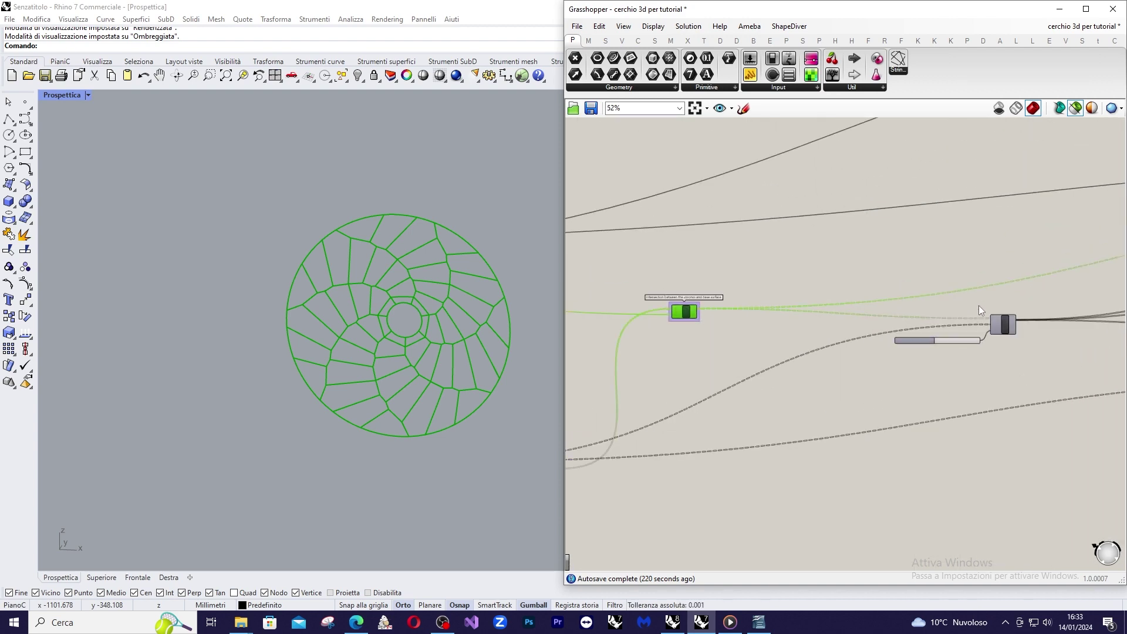
scroll(1008, 340, "up", 1)
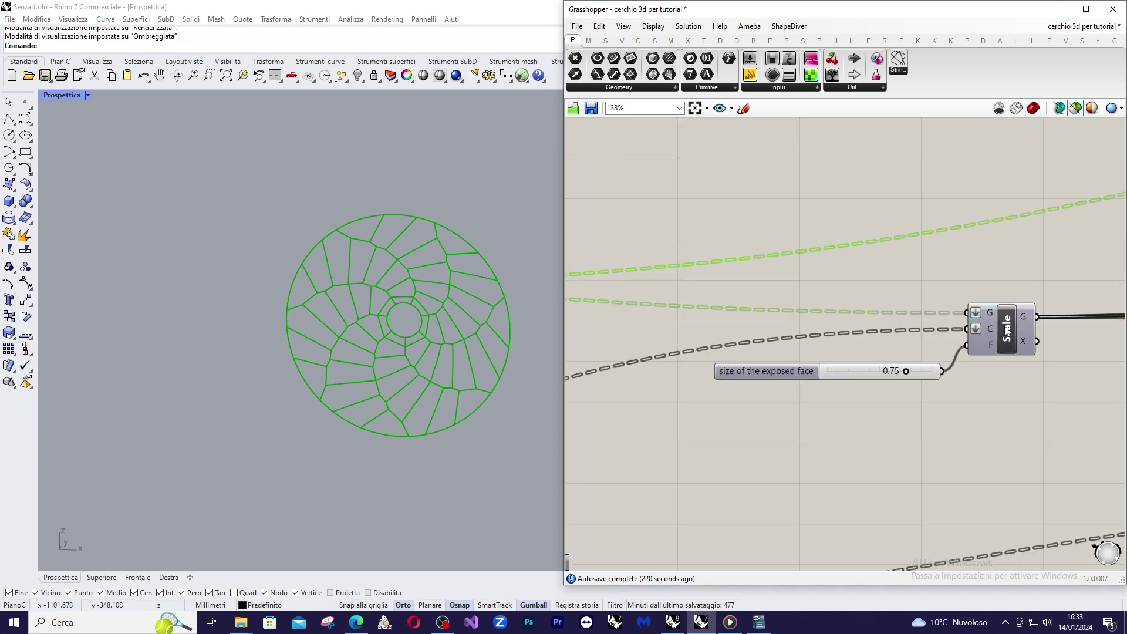
left_click(1007, 329)
scroll(1007, 324, "down", 3)
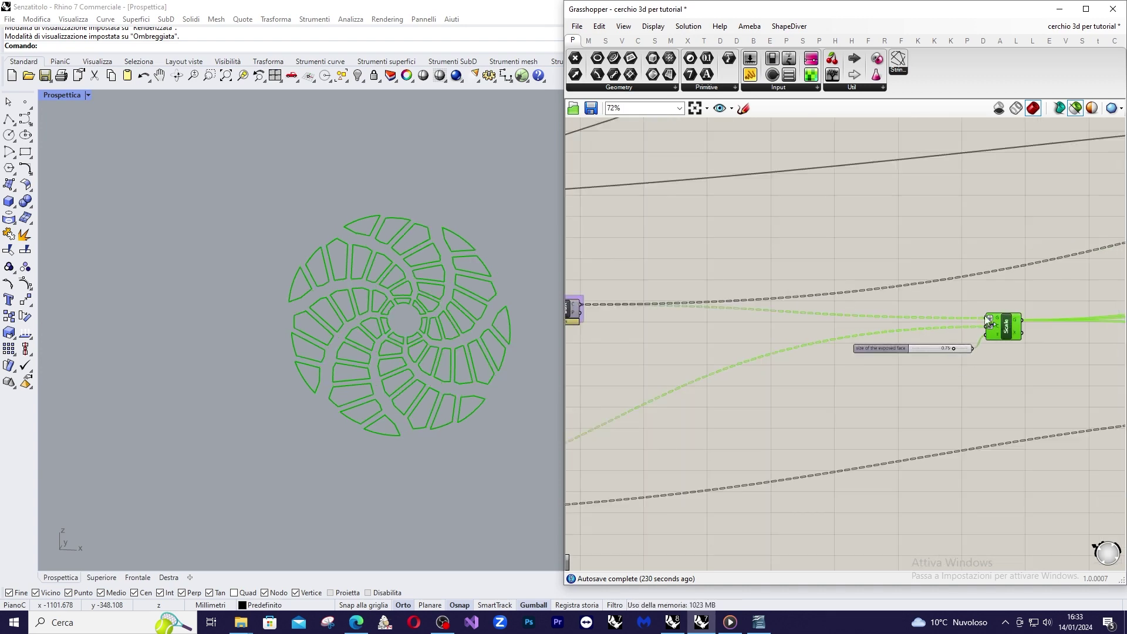
scroll(1004, 329, "up", 4)
mouse_move(1004, 335)
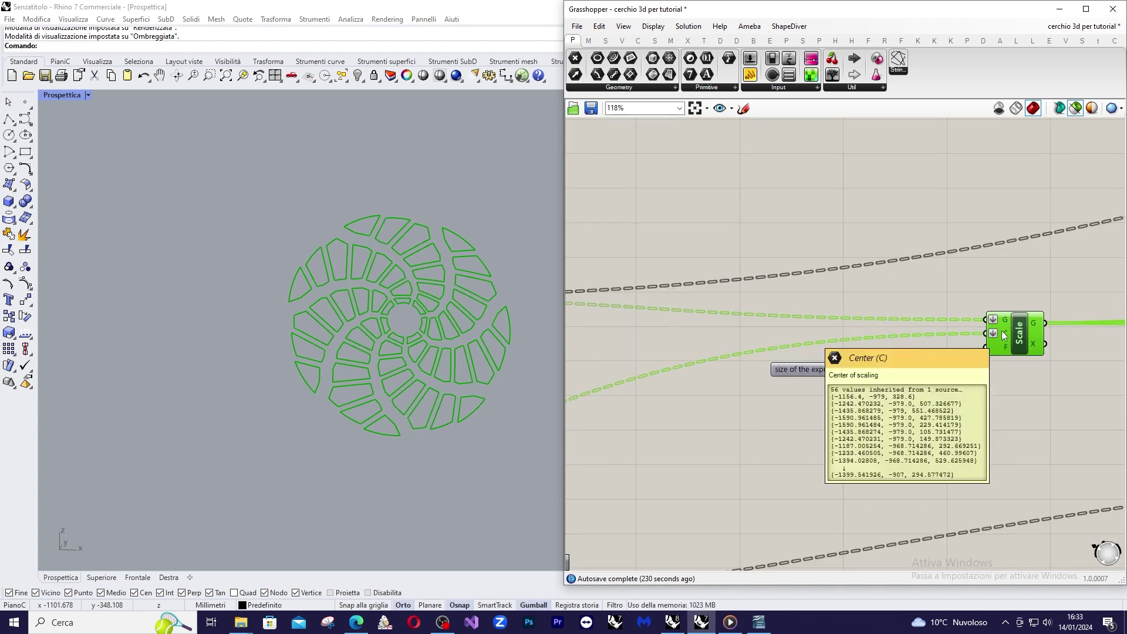
Trace the Scale component's centre input back to the Rot3D component and examine its rotated geometry output.
scroll(1011, 299, "down", 2)
scroll(1010, 297, "down", 2)
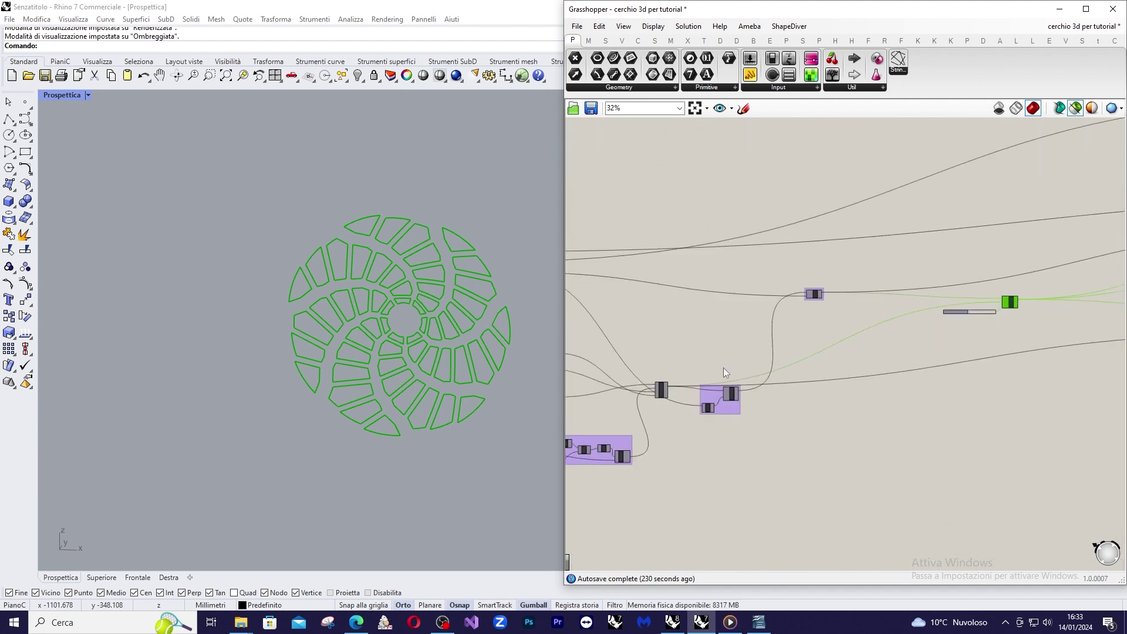
scroll(608, 395, "up", 4)
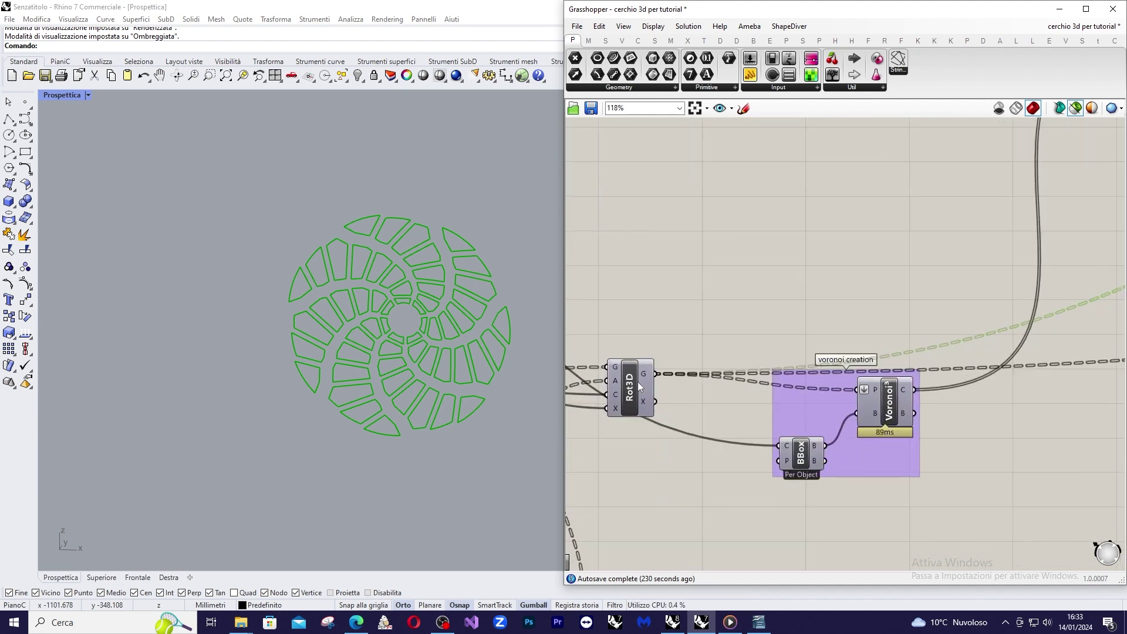
scroll(640, 379, "up", 2)
mouse_move(654, 371)
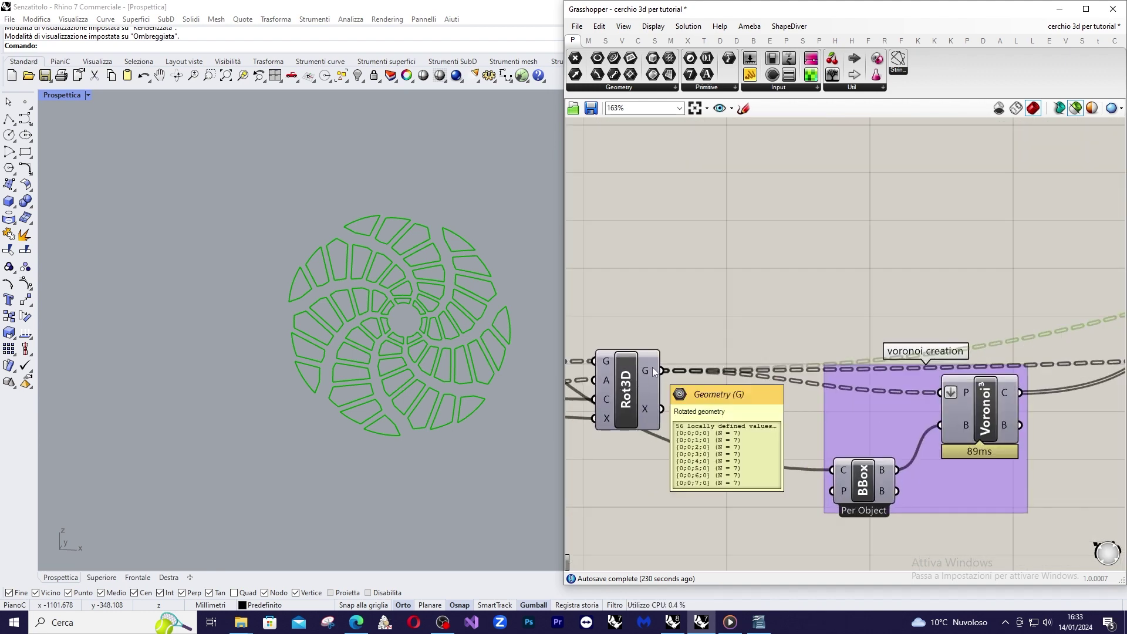
scroll(655, 371, "down", 1)
scroll(635, 365, "down", 9)
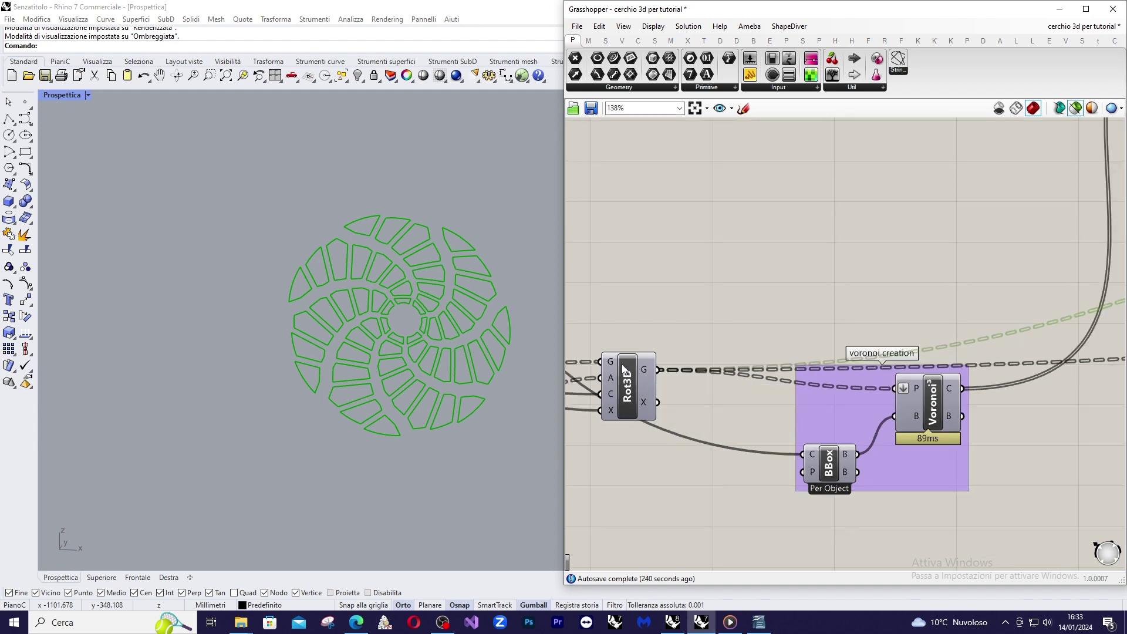
scroll(887, 284, "up", 9)
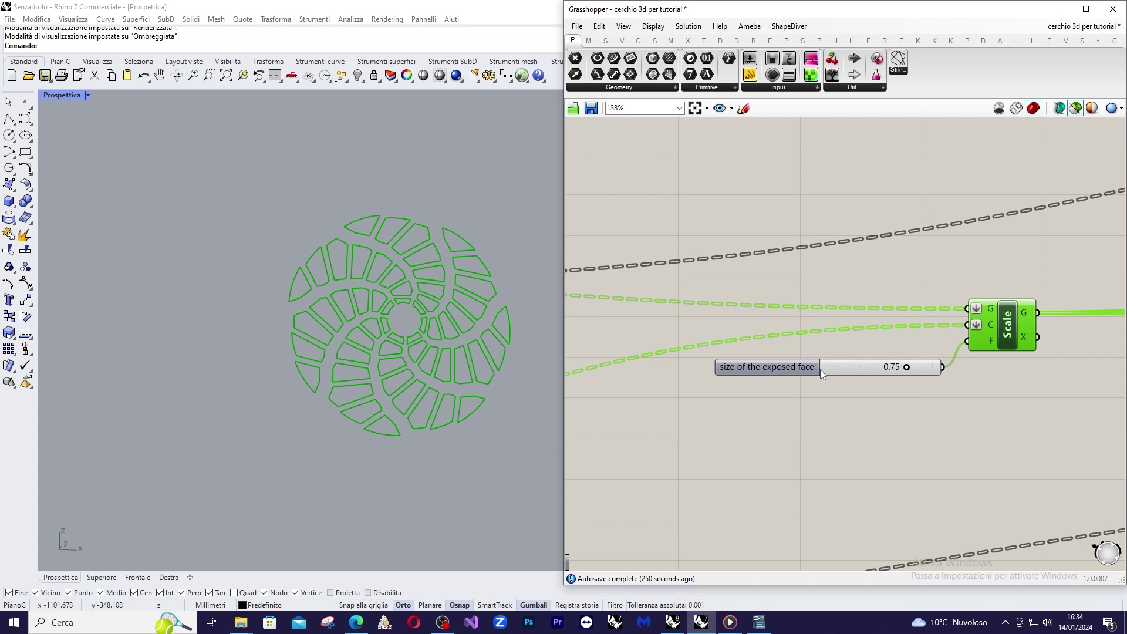
Trace the cell curves from the voronoi intersection through Scale to RuleSrf and examine RuleSrf's two curve inputs.
scroll(821, 374, "down", 4)
scroll(614, 344, "up", 2)
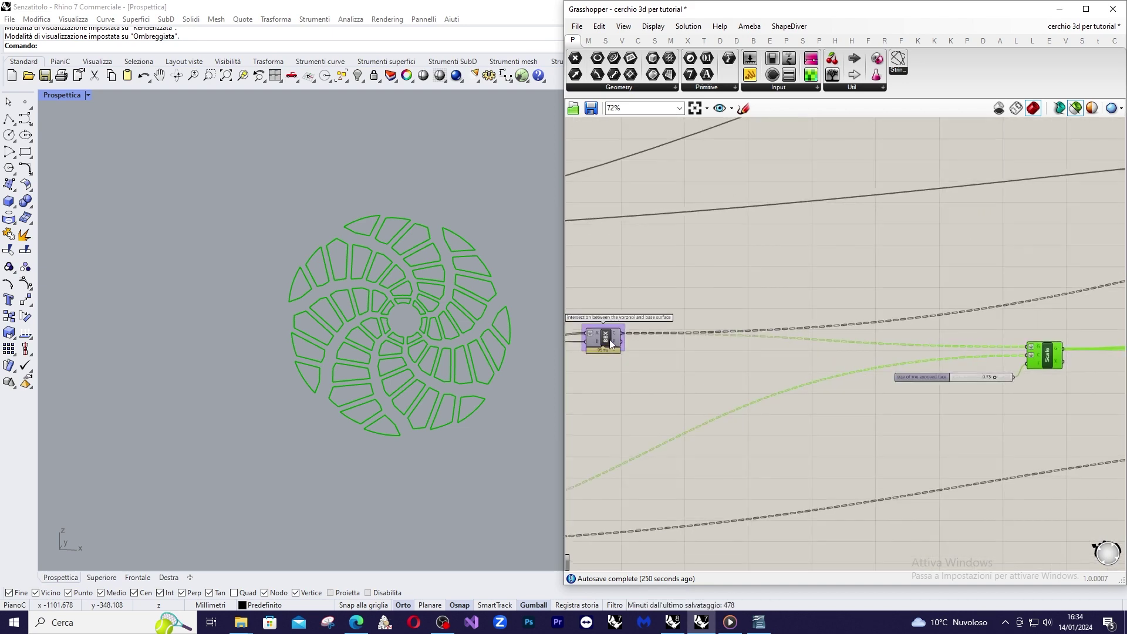
scroll(935, 347, "up", 2)
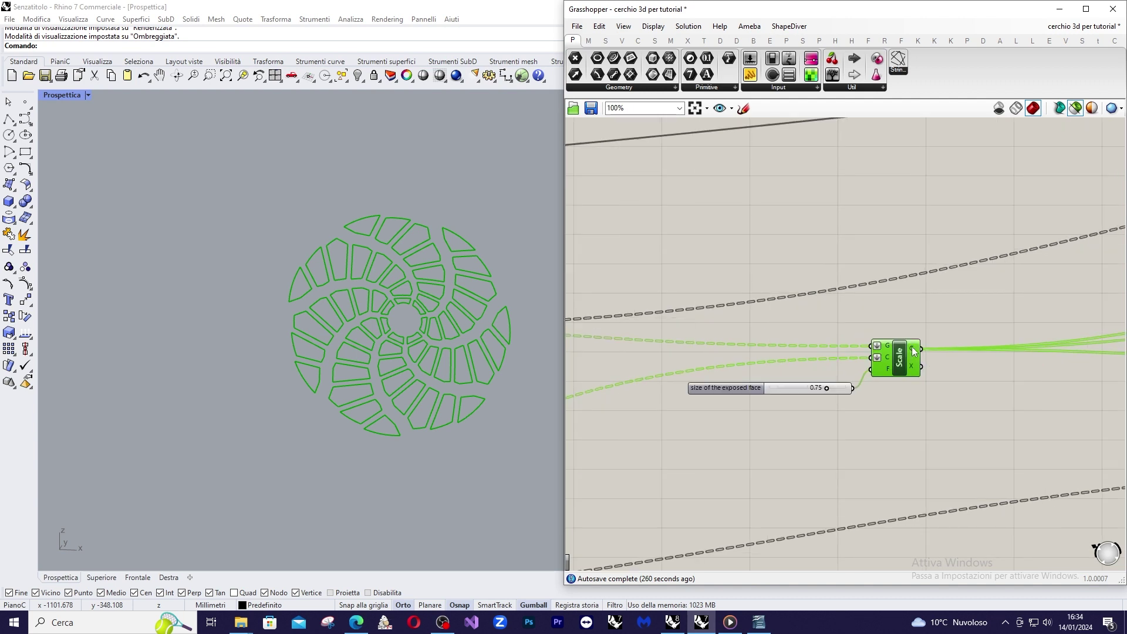
mouse_move(914, 351)
scroll(875, 370, "down", 4)
scroll(893, 360, "up", 2)
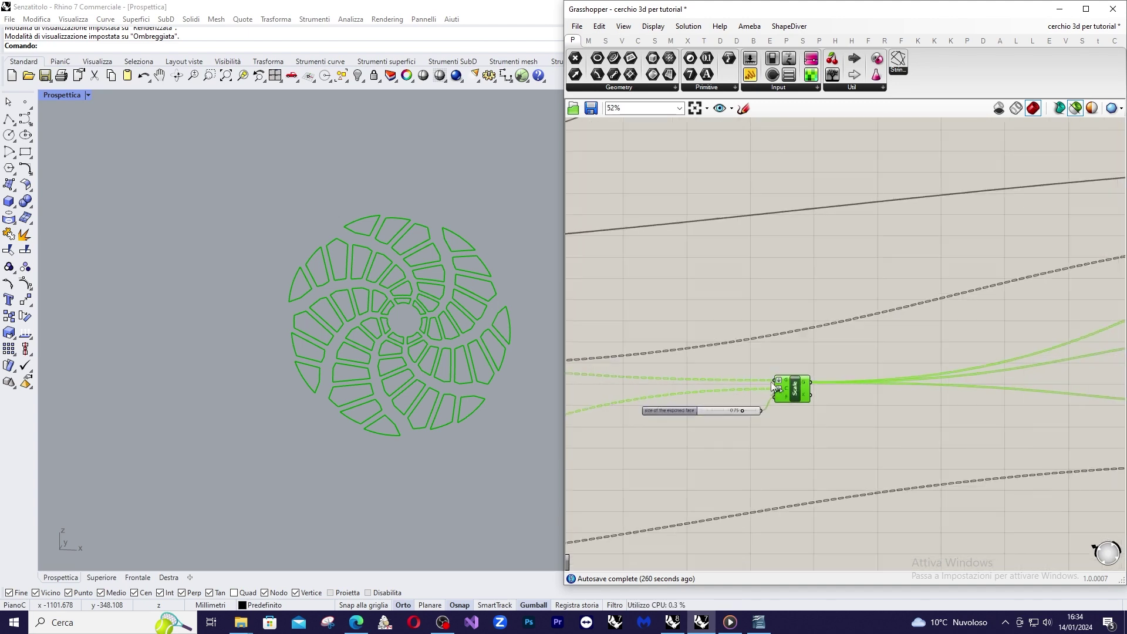
scroll(1041, 330, "up", 5)
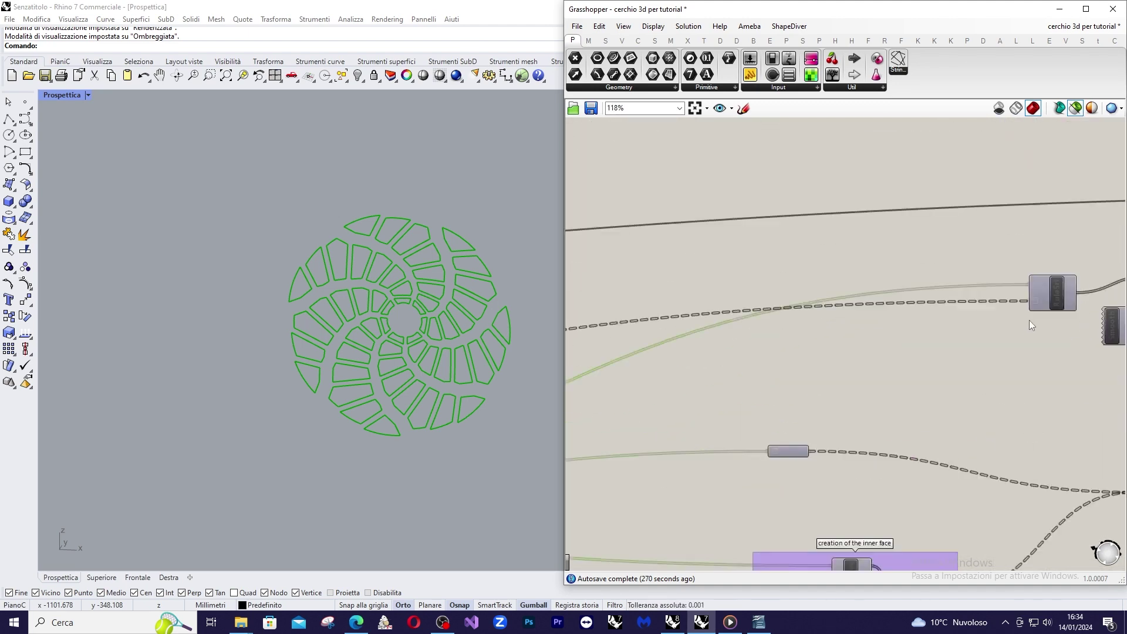
scroll(1057, 293, "up", 4)
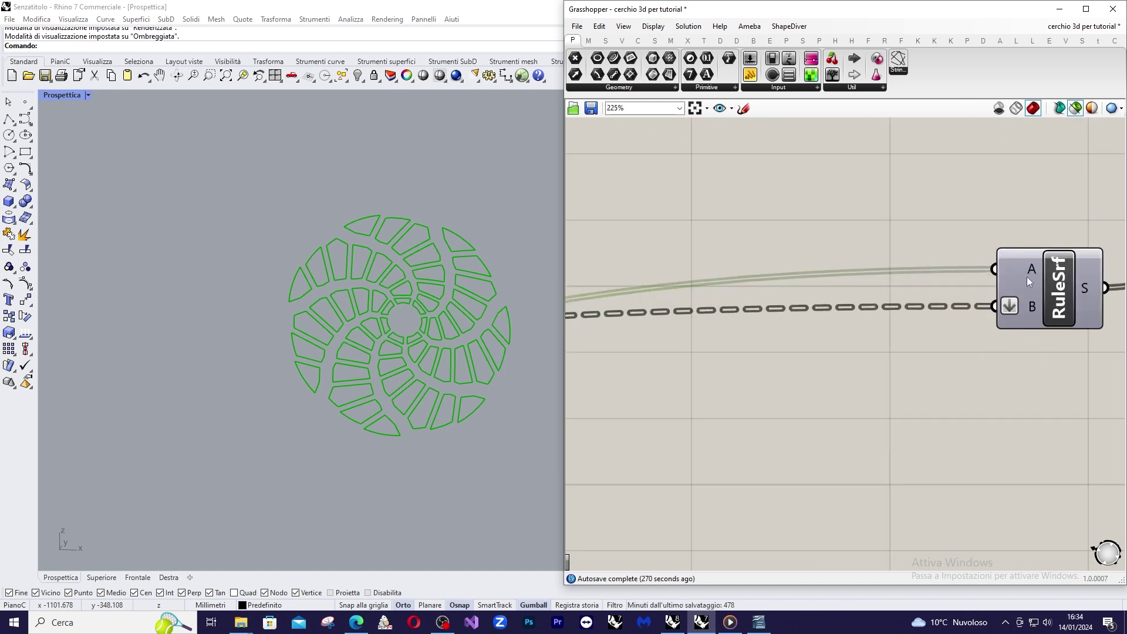
mouse_move(1027, 277)
mouse_move(1031, 309)
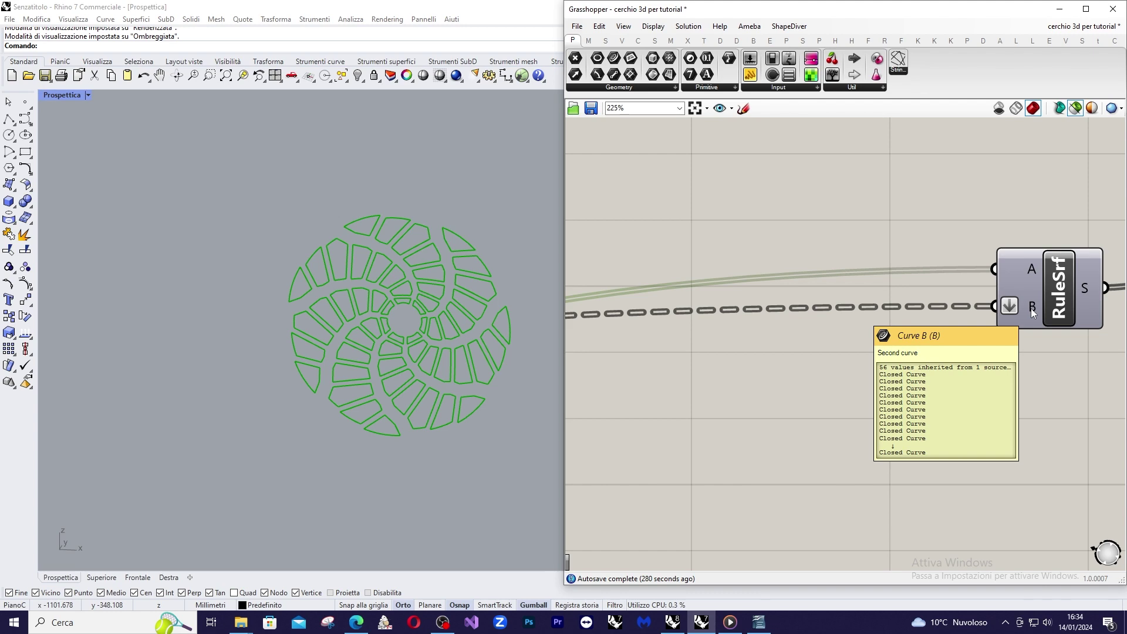
scroll(745, 309, "down", 5)
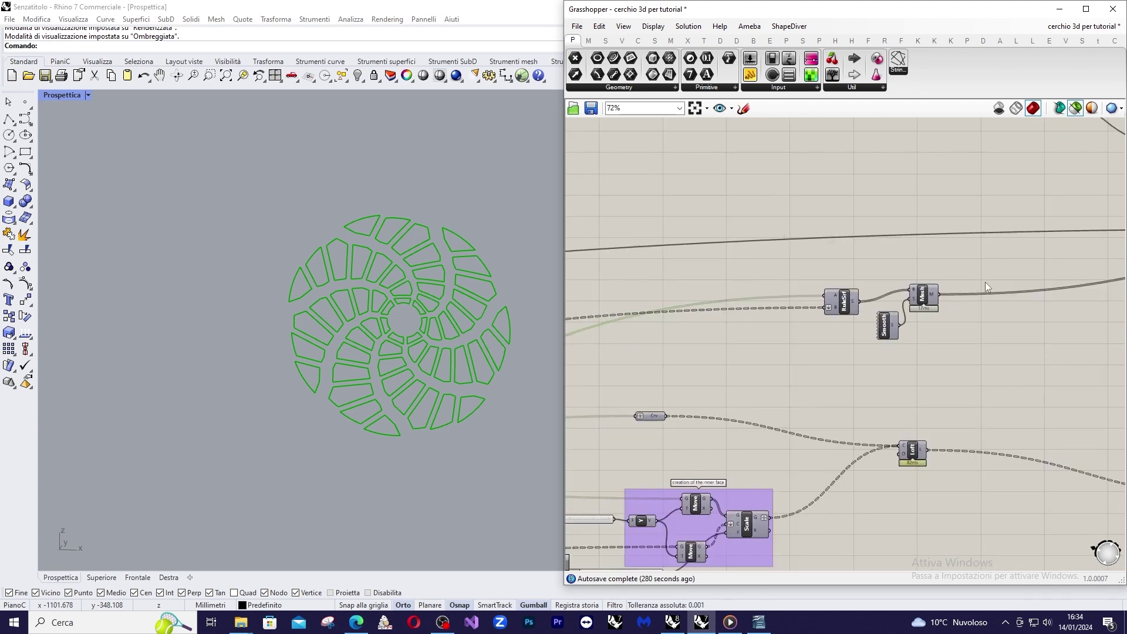
Preview the RuleSrf surface in the viewport and examine its shape and its connection to the Mesh component.
scroll(985, 287, "up", 3)
left_click(714, 326)
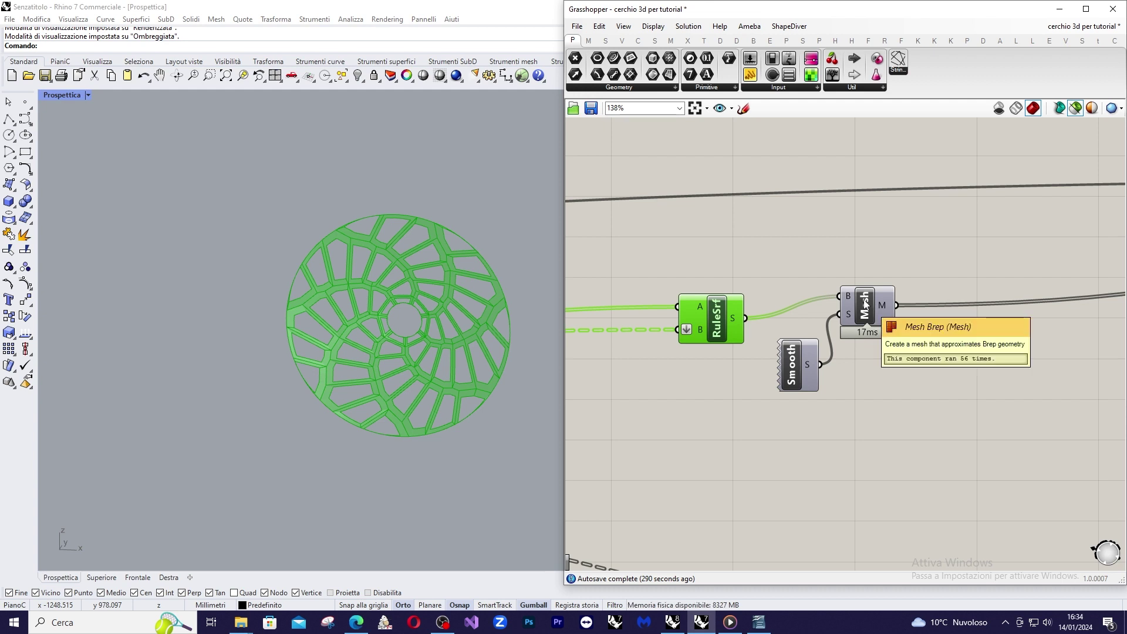
scroll(909, 265, "down", 1)
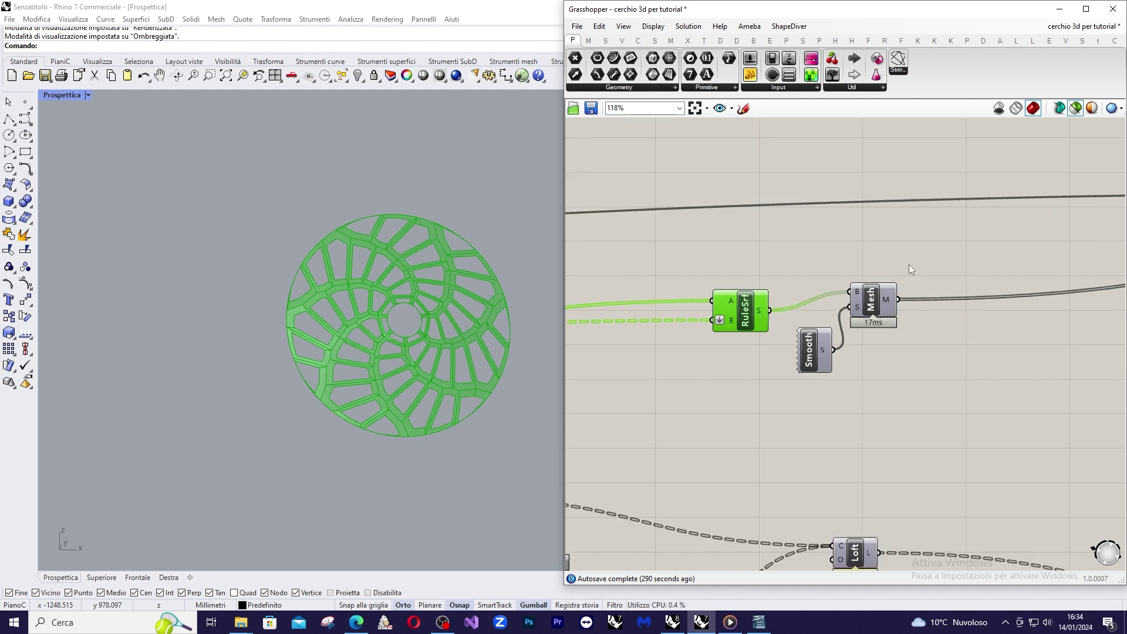
scroll(909, 269, "down", 1)
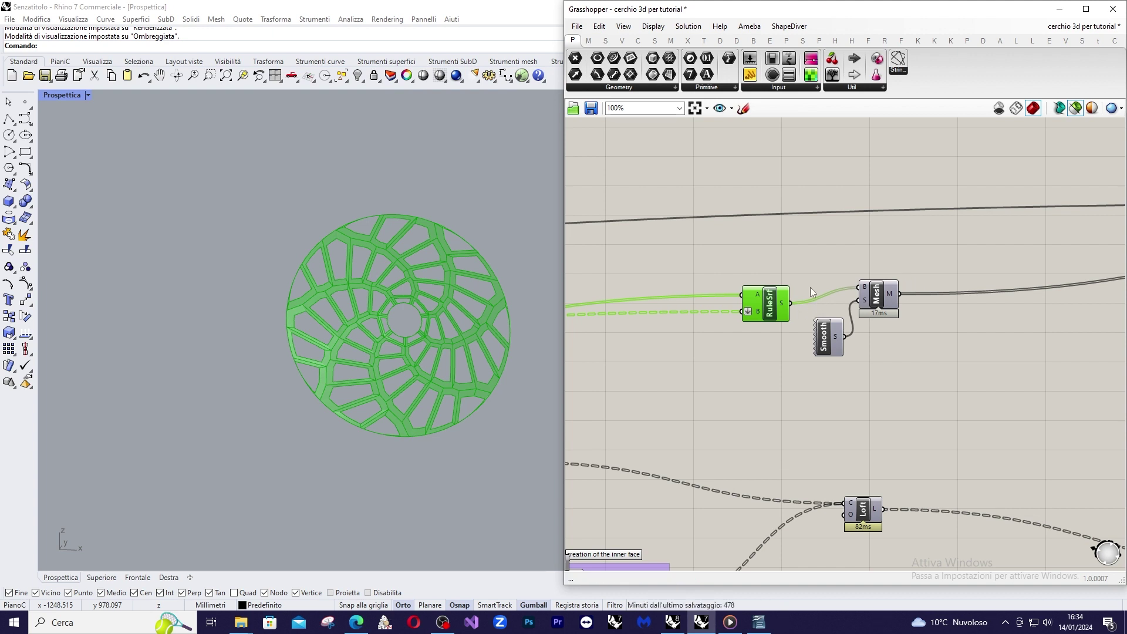
right_click_drag(356, 283, 395, 304)
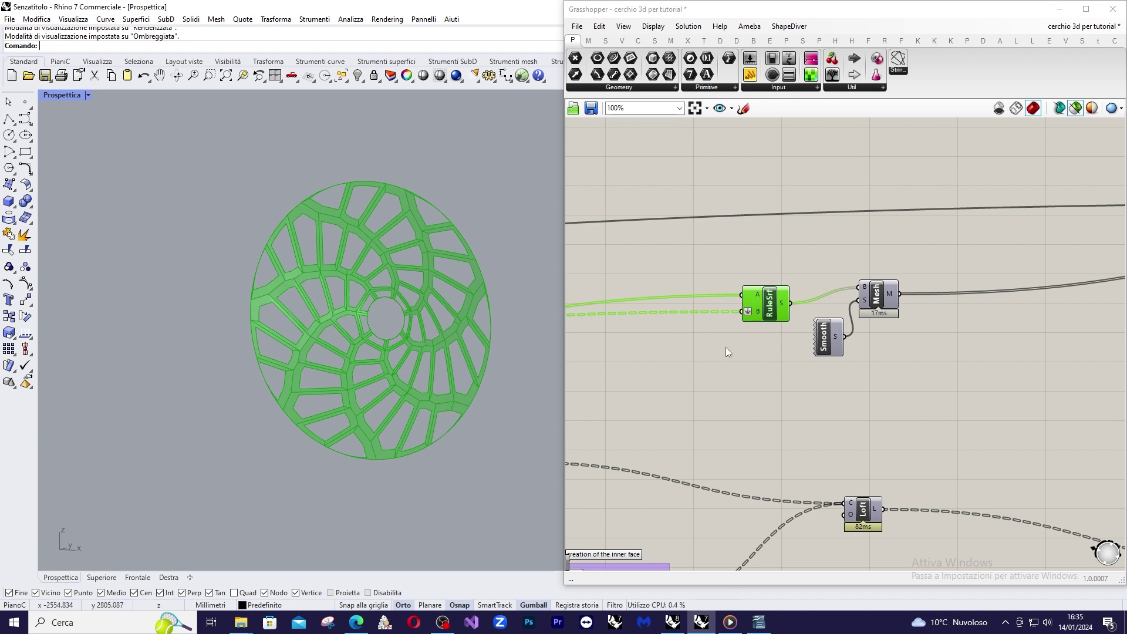
Locate the Loft component fed by the inner face group and preview it together with RuleSrf, examining the combined rim geometry.
scroll(825, 401, "down", 4)
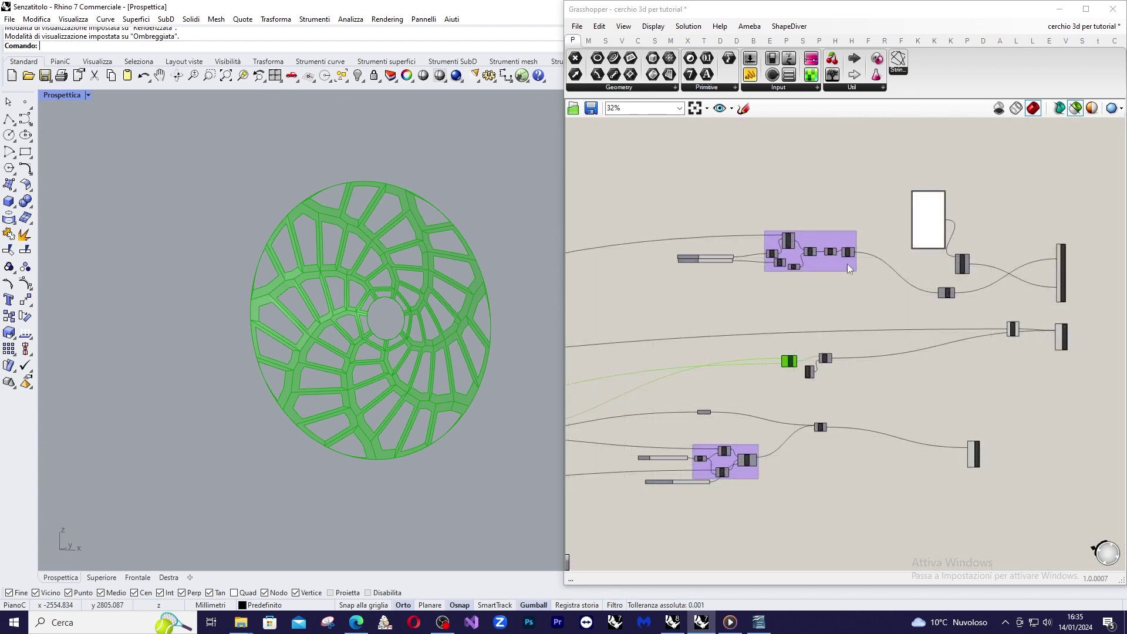
scroll(847, 263, "up", 4)
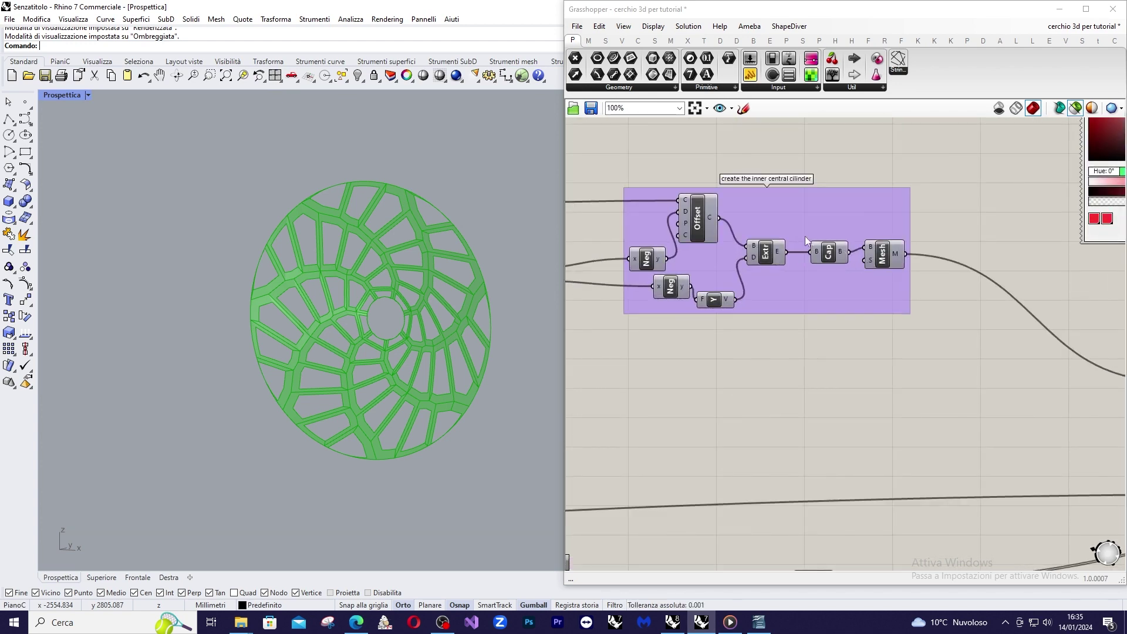
scroll(836, 264, "up", 2)
scroll(834, 263, "down", 5)
scroll(773, 418, "up", 4)
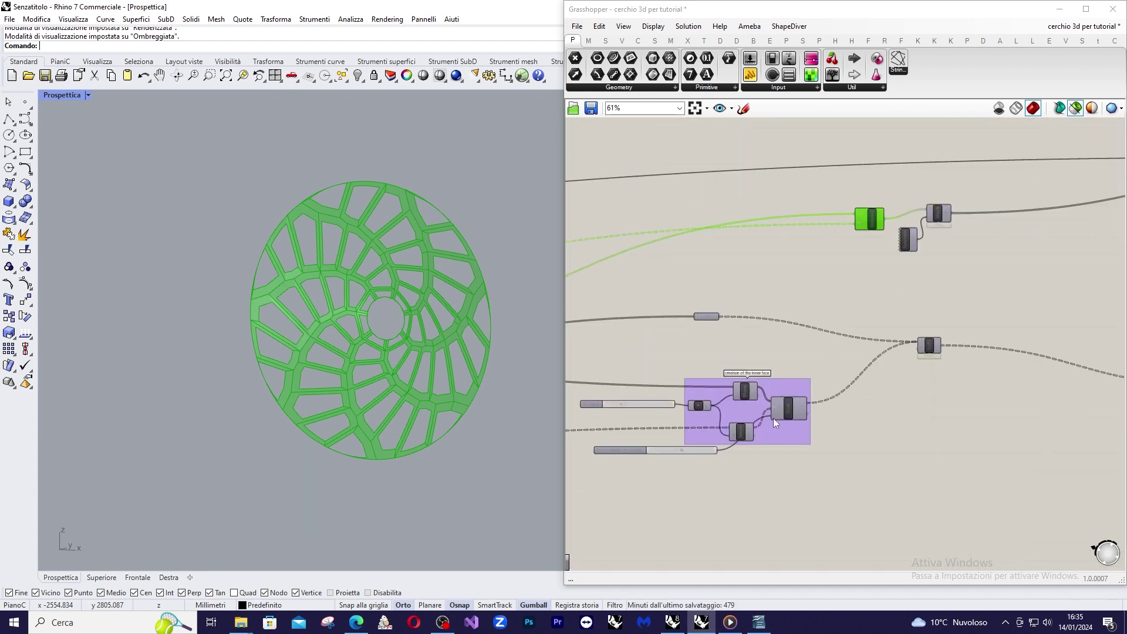
left_click(1060, 286)
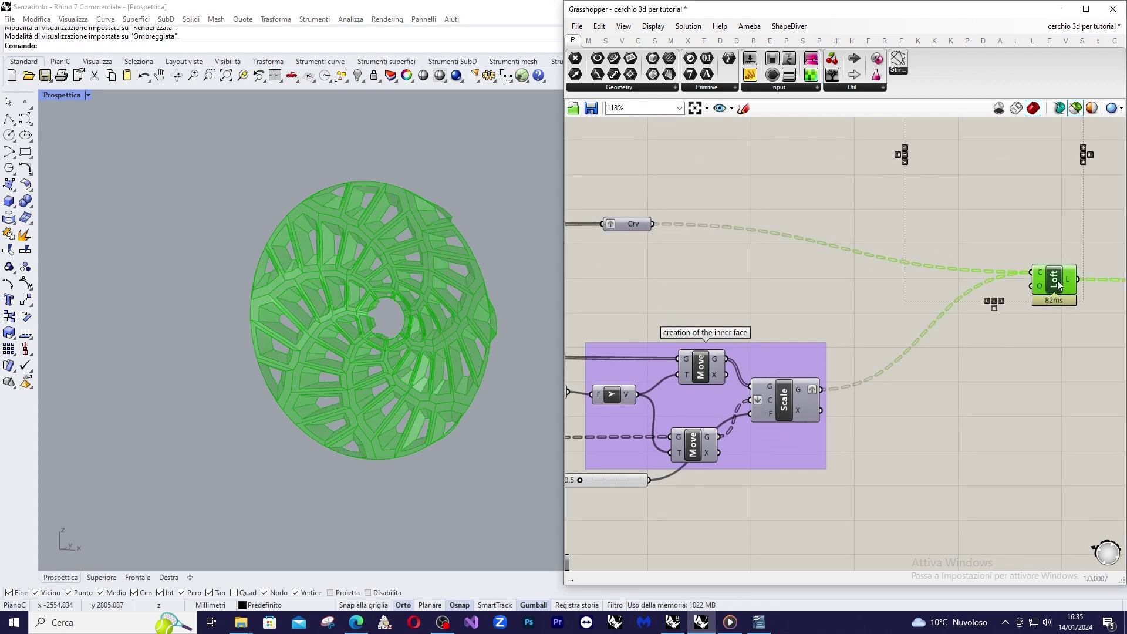
right_click_drag(416, 270, 470, 253)
scroll(438, 283, "up", 3)
scroll(438, 282, "down", 3)
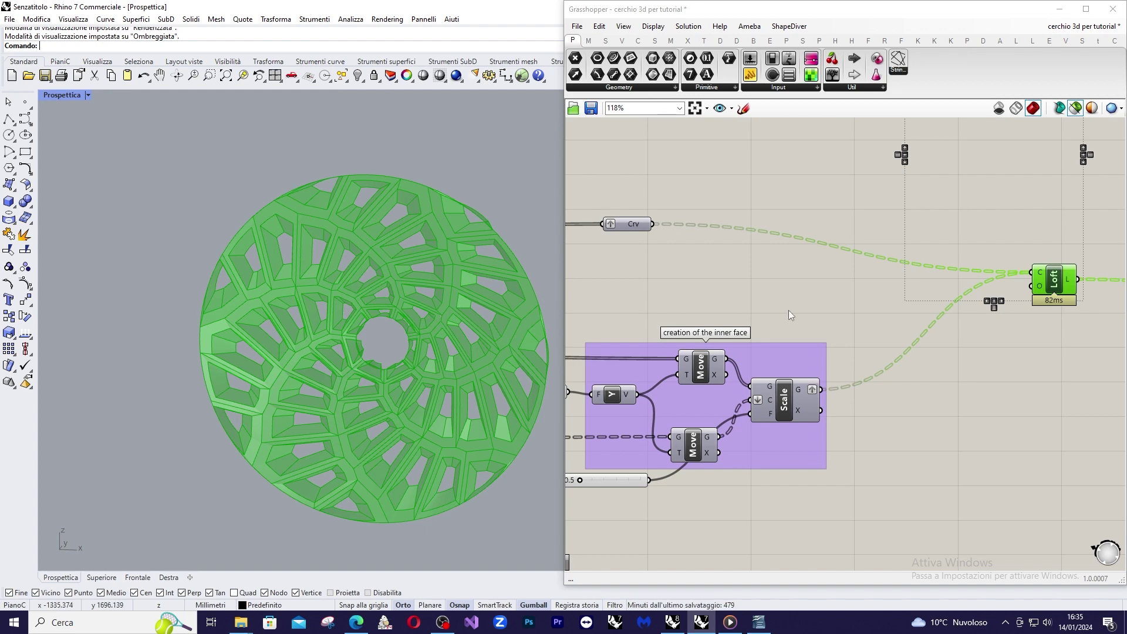
Preview the original Scale component's cell outlines and follow its output to the "creation of the inner face" group.
scroll(788, 310, "down", 6)
right_click_drag(758, 301, 980, 304)
scroll(659, 327, "up", 5)
left_click(635, 327)
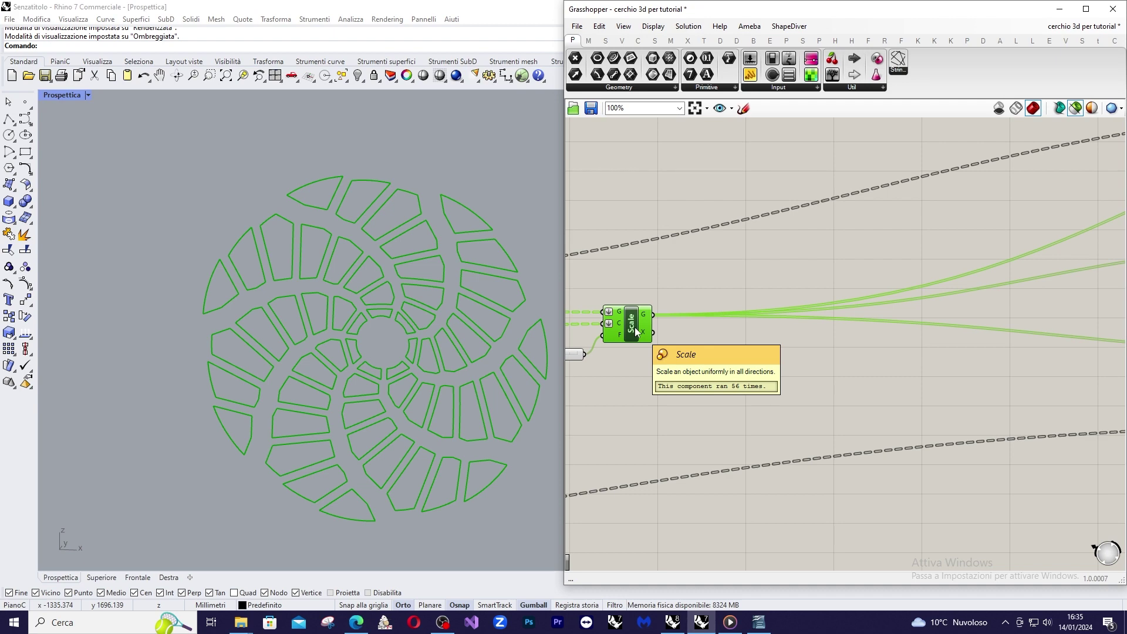
scroll(650, 326, "down", 5)
scroll(942, 354, "up", 6)
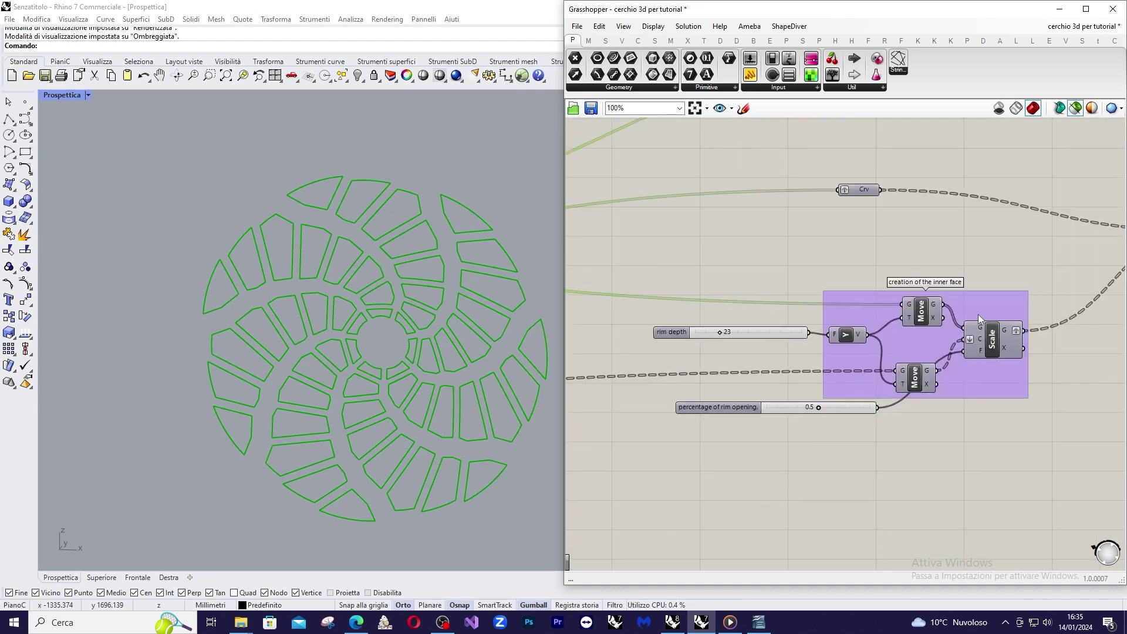
scroll(746, 326, "up", 1)
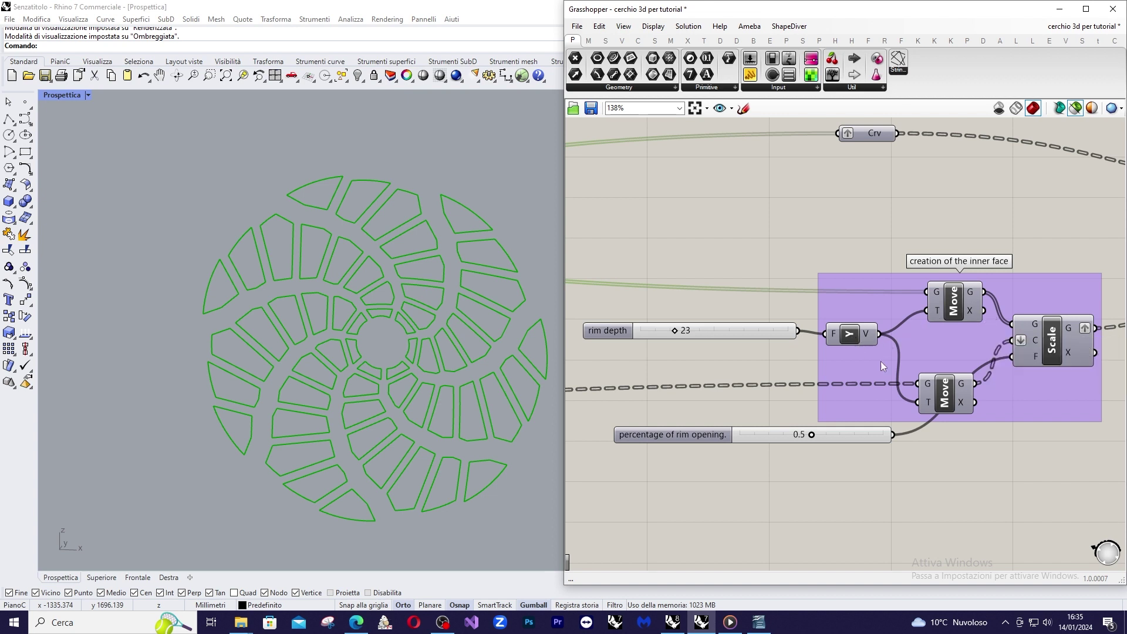
Preview the lower Move component's points and shift that component slightly upward within the "creation of the inner face" group.
left_click(949, 397)
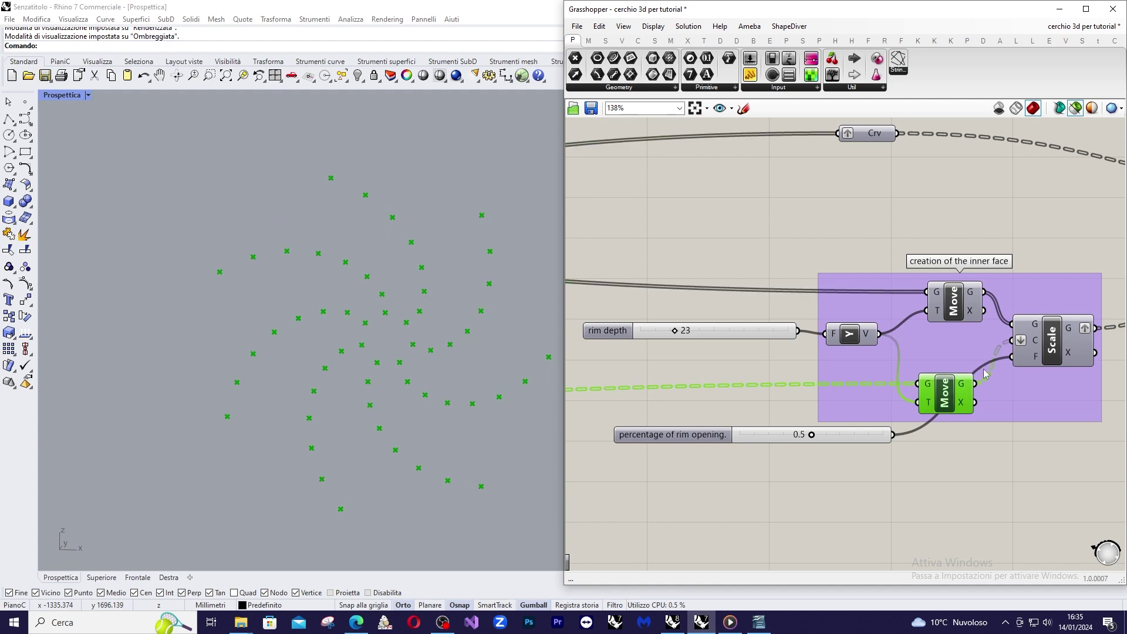
scroll(902, 383, "down", 2)
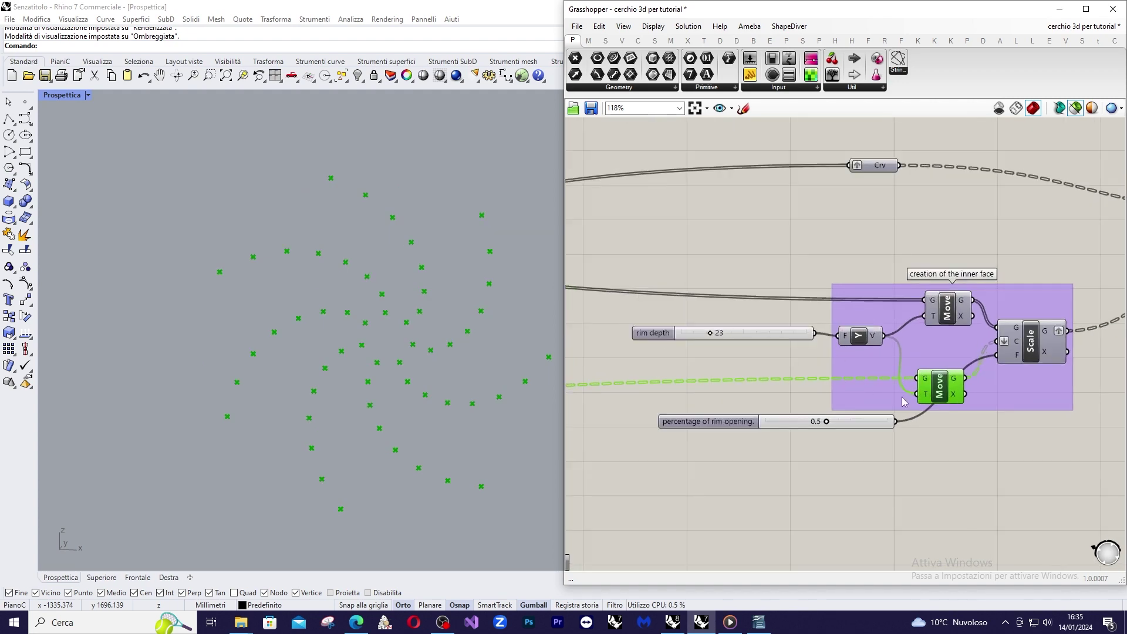
left_click_drag(946, 397, 942, 381)
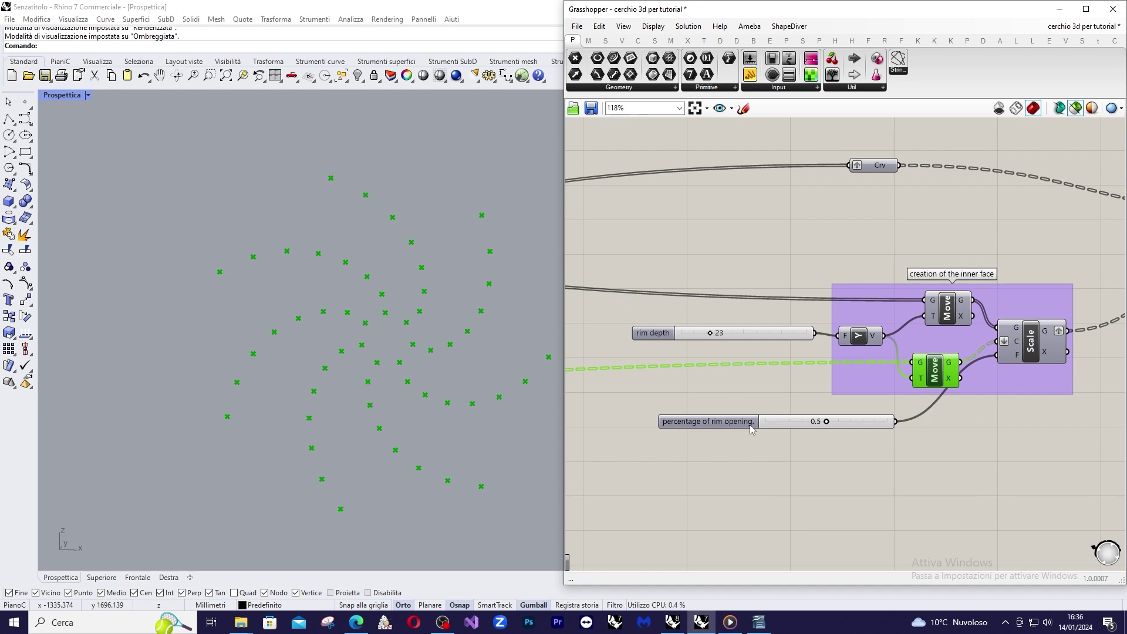
Preview the Loft surfaces, then compare their two source curve sets from the Crv parameter and the inner face Scale component.
scroll(811, 357, "down", 3)
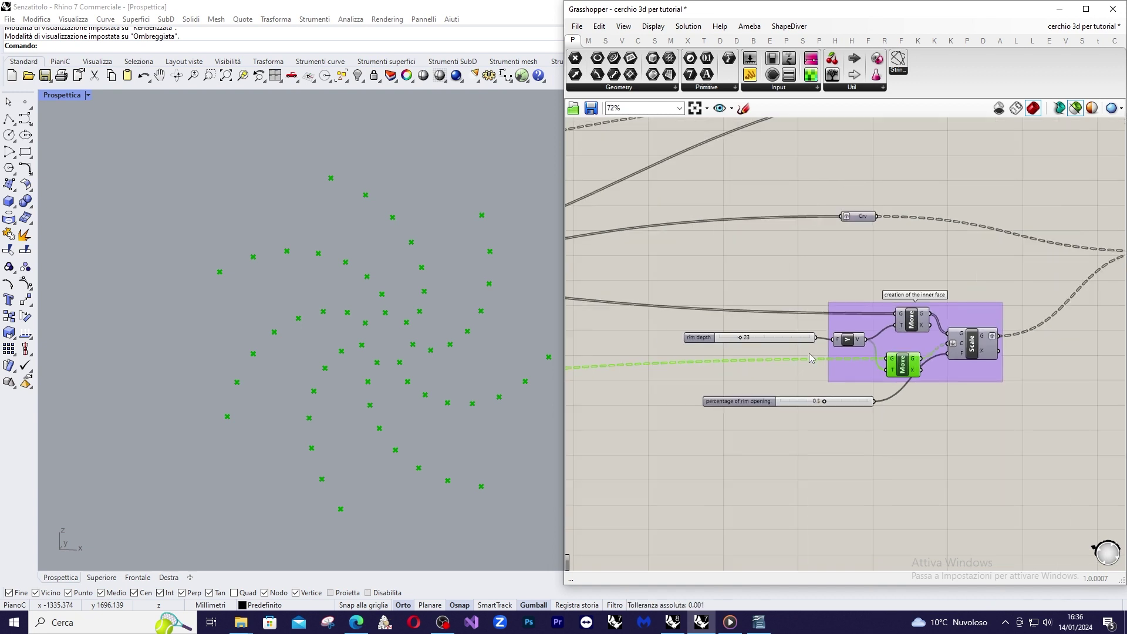
left_click(1082, 286)
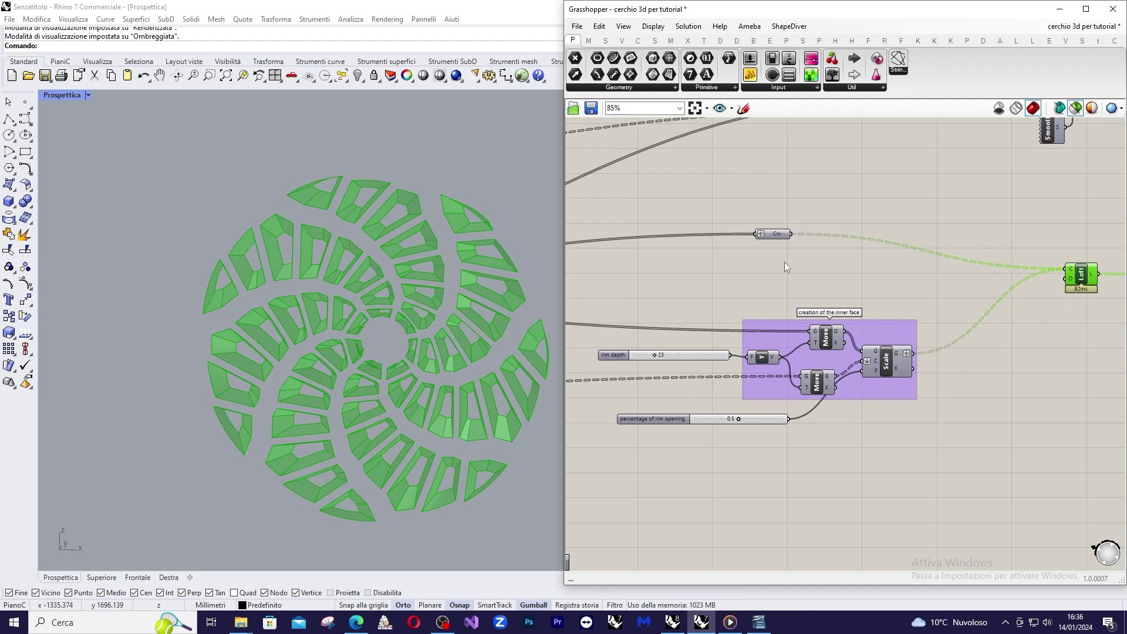
left_click(776, 237)
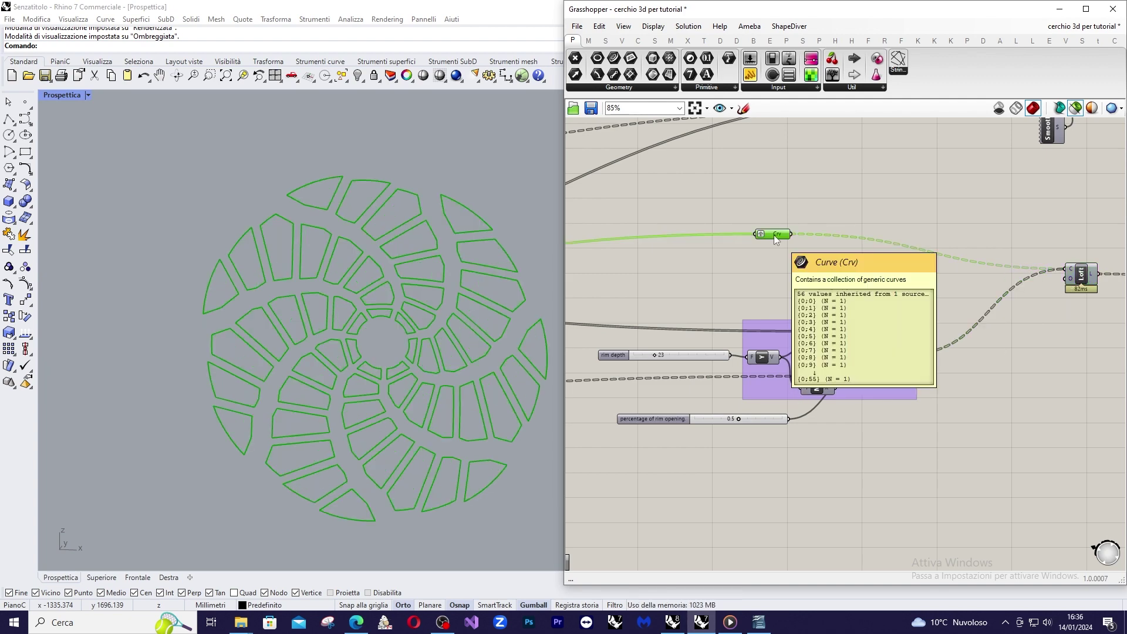
left_click(886, 364)
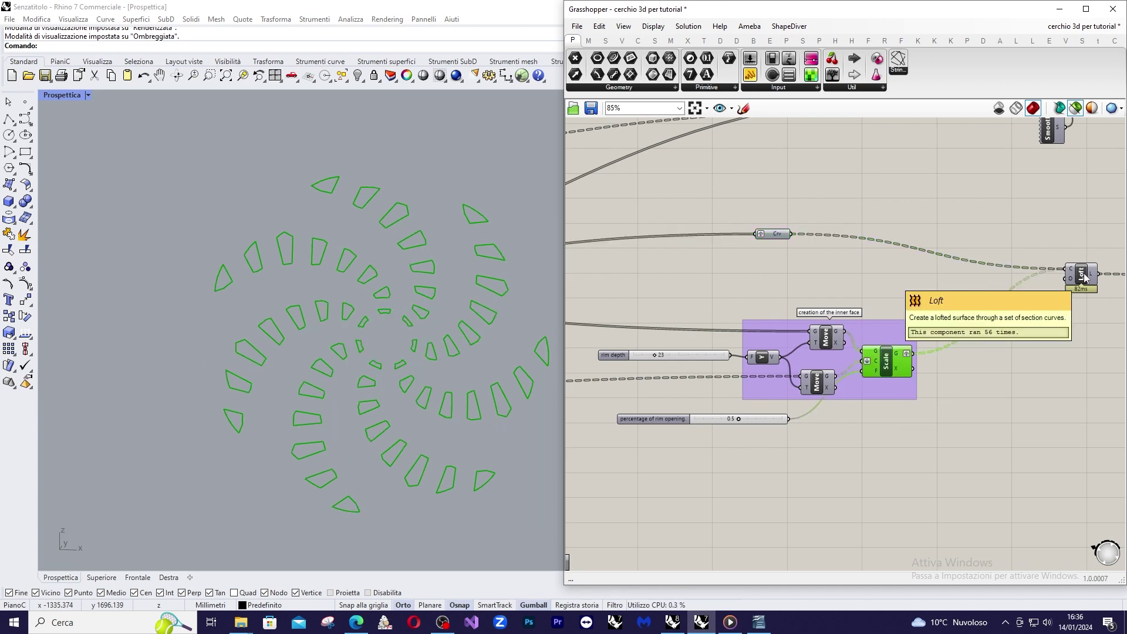
With the Loft surfaces previewed, set the rim depth to 22 and the percentage of rim opening to 0.4.
left_click(1082, 276)
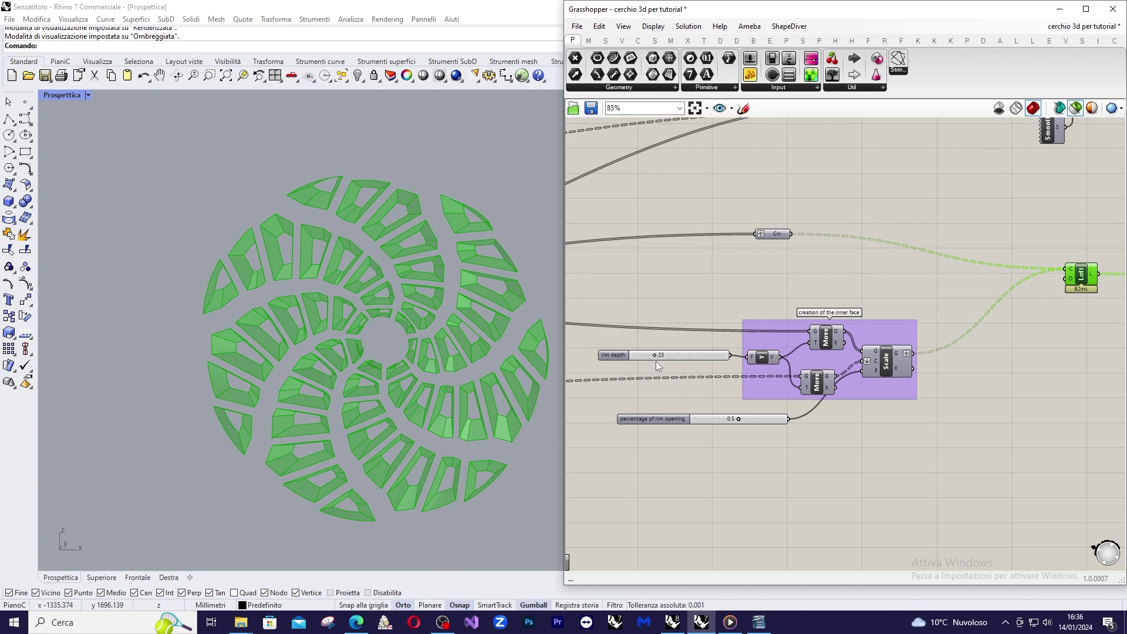
mouse_move(655, 356)
left_mouse_down()
mouse_move(695, 351)
mouse_move(638, 358)
mouse_move(703, 365)
mouse_move(654, 360)
left_mouse_up()
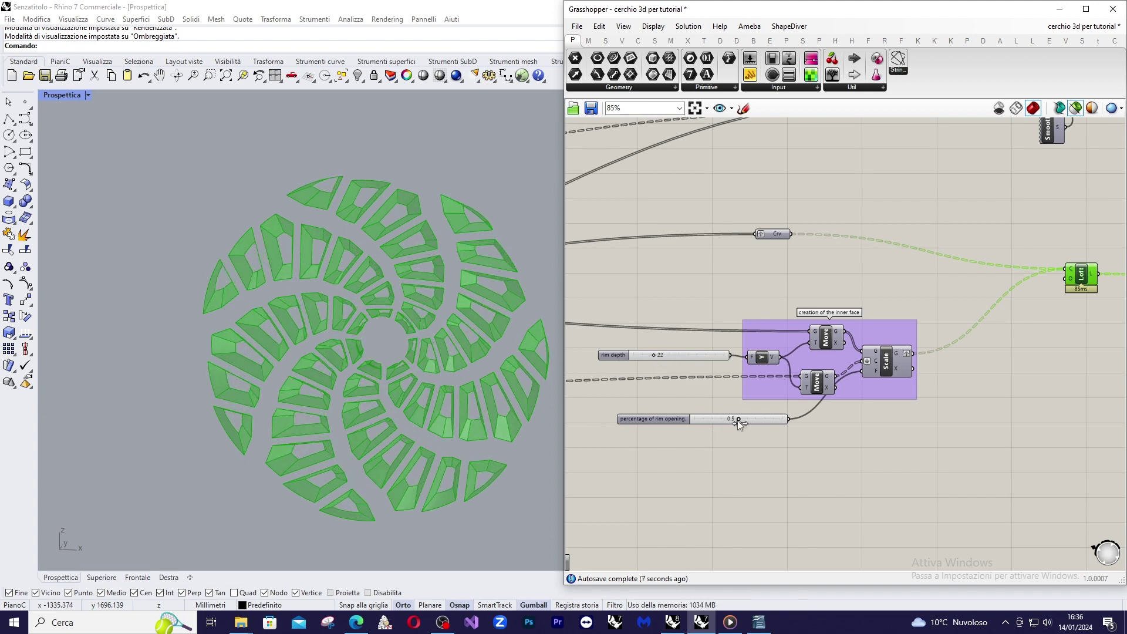
mouse_move(738, 420)
left_mouse_down()
mouse_move(772, 422)
mouse_move(735, 421)
left_mouse_up()
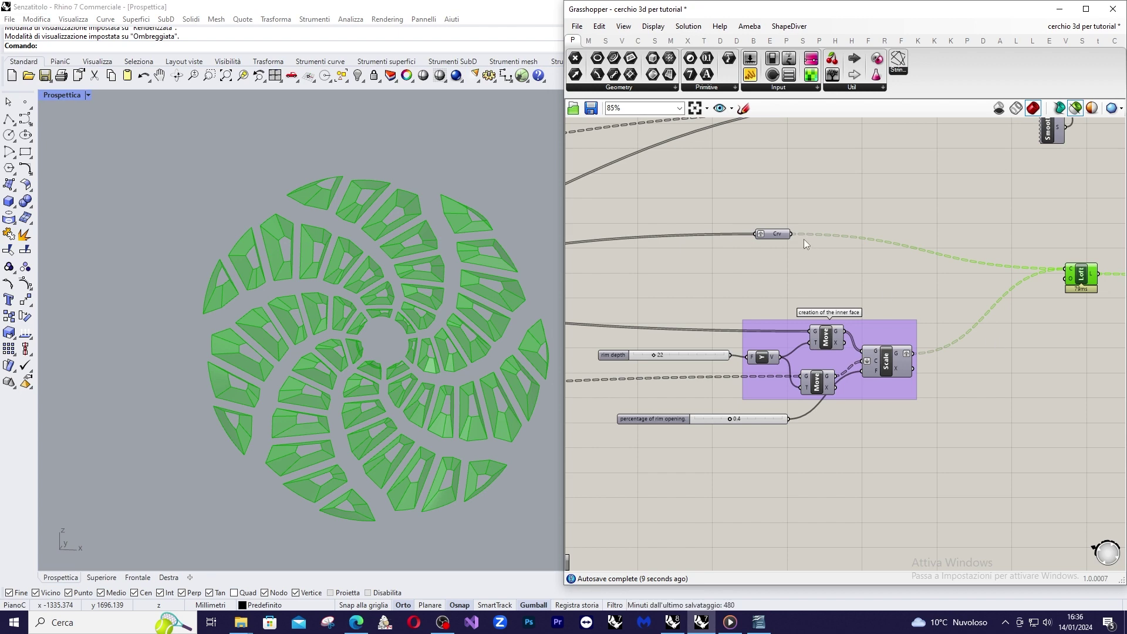
Examine the Loft component and inner face group, and preview the group's Scale output together with the Loft surfaces.
scroll(785, 275, "down", 2)
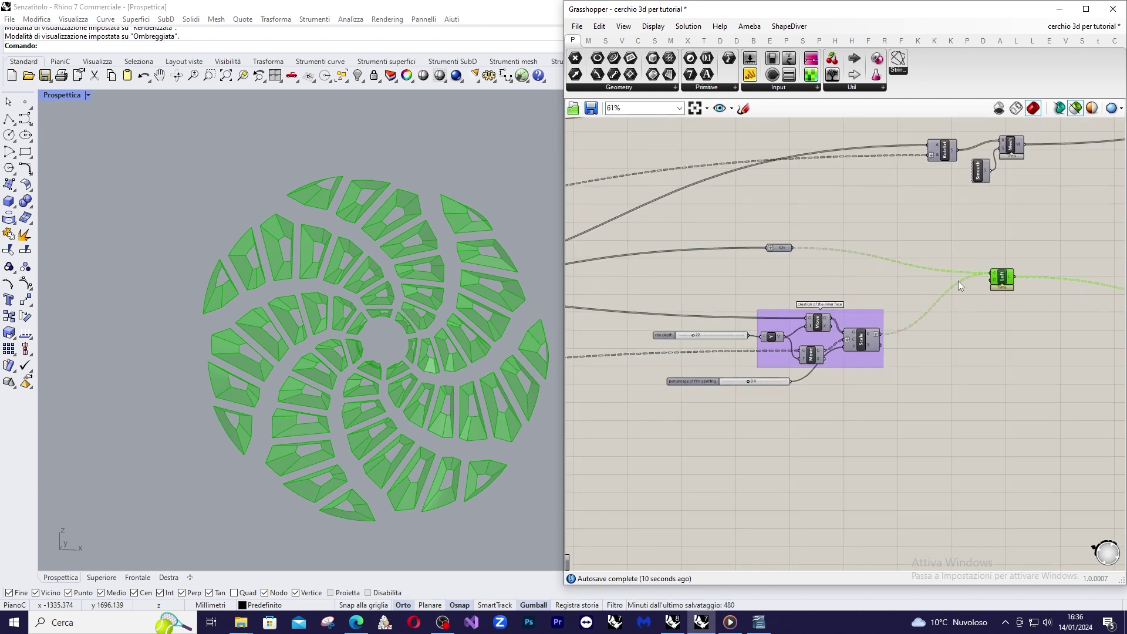
scroll(958, 280, "up", 2)
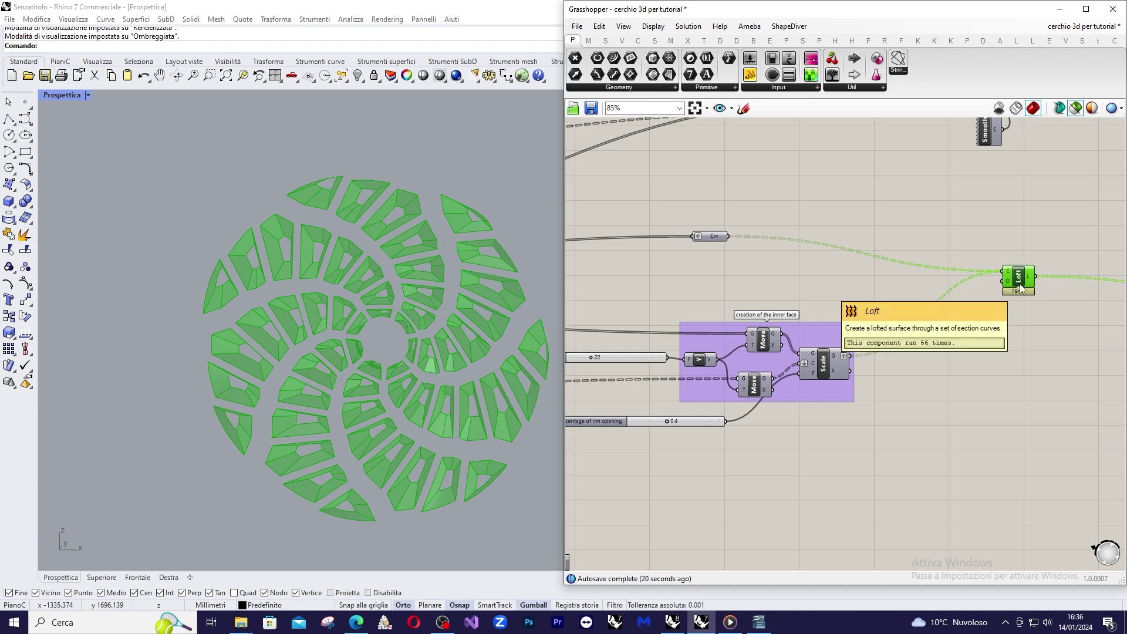
scroll(1020, 287, "down", 2)
scroll(808, 326, "up", 2)
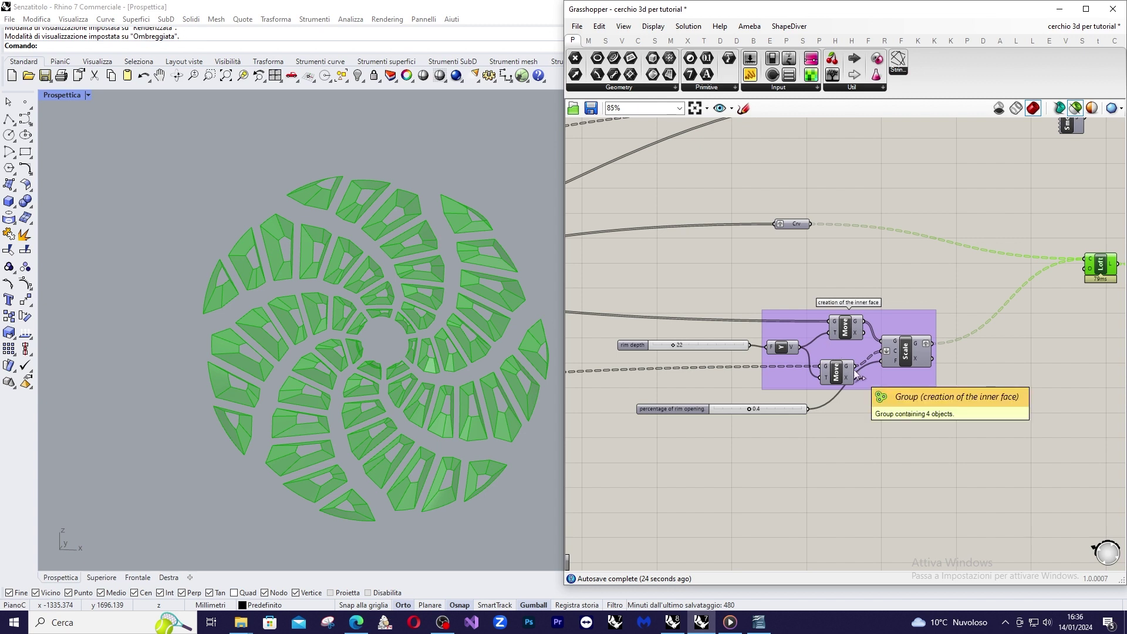
mouse_move(848, 376)
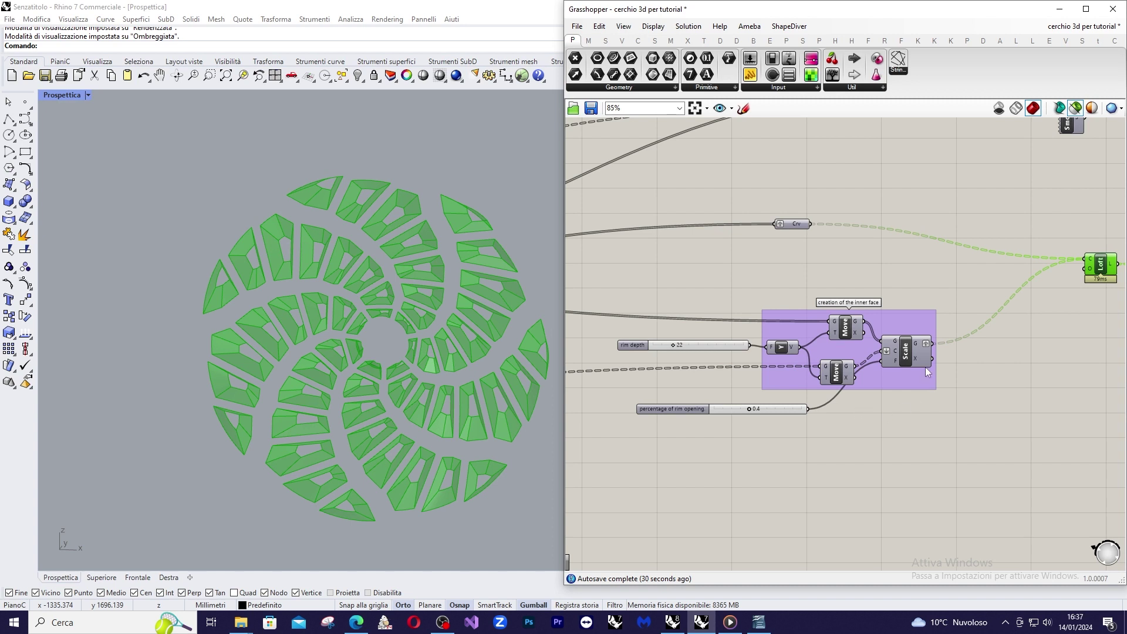
mouse_move(915, 360)
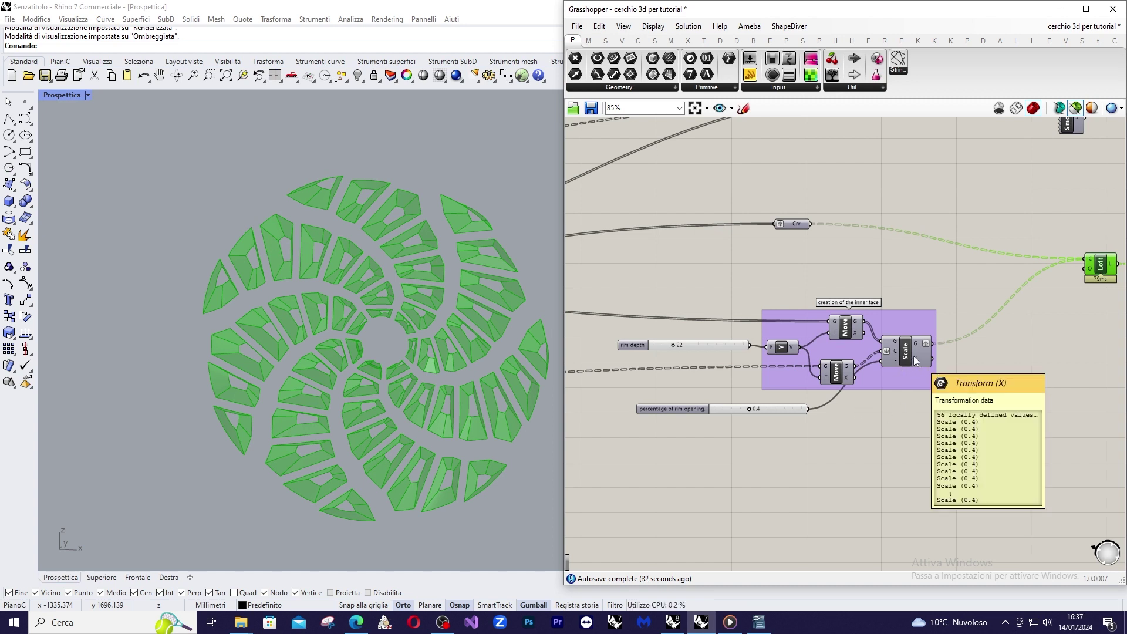
left_click(906, 352, "shift")
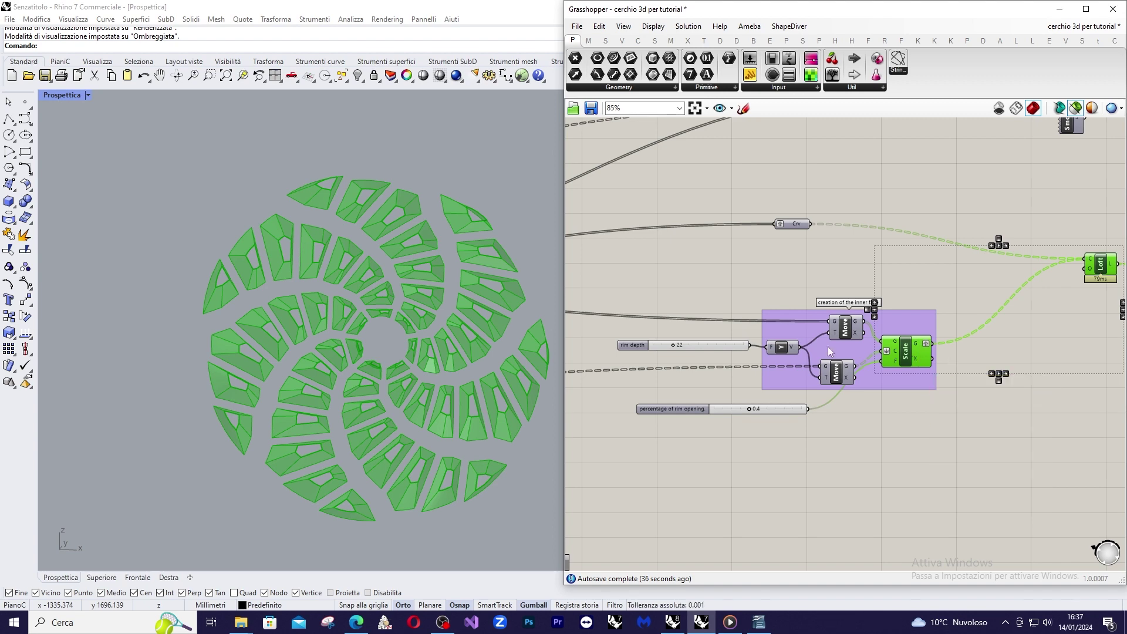
Trace the inner face group back to the original Scale component and compare its cell outlines with the upper Move component's output.
scroll(925, 323, "down", 2)
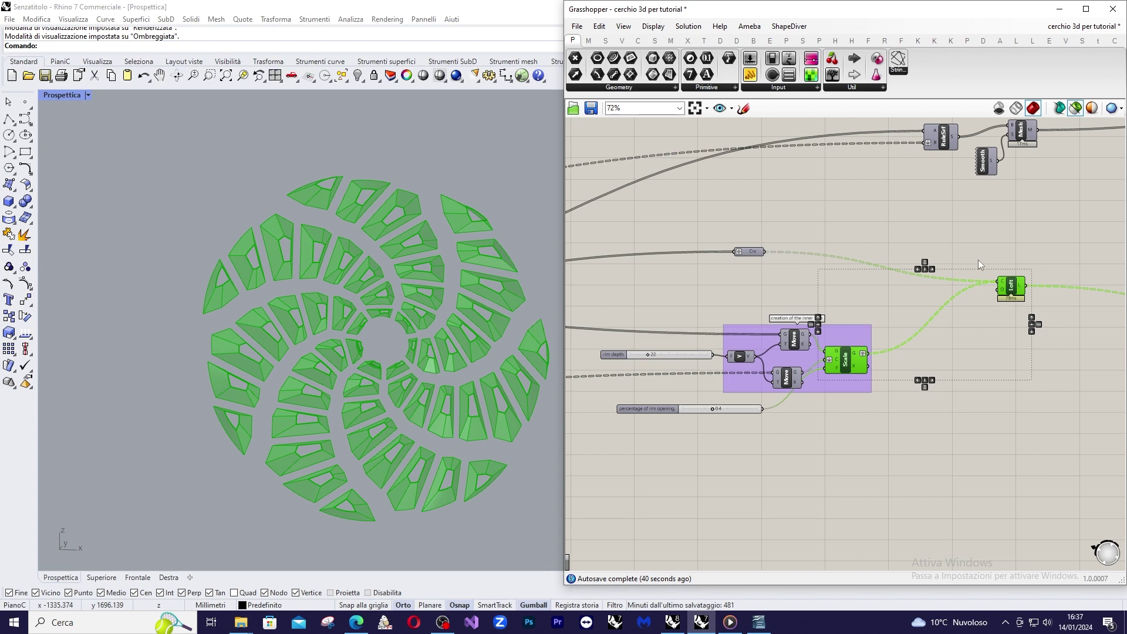
scroll(822, 328, "up", 1)
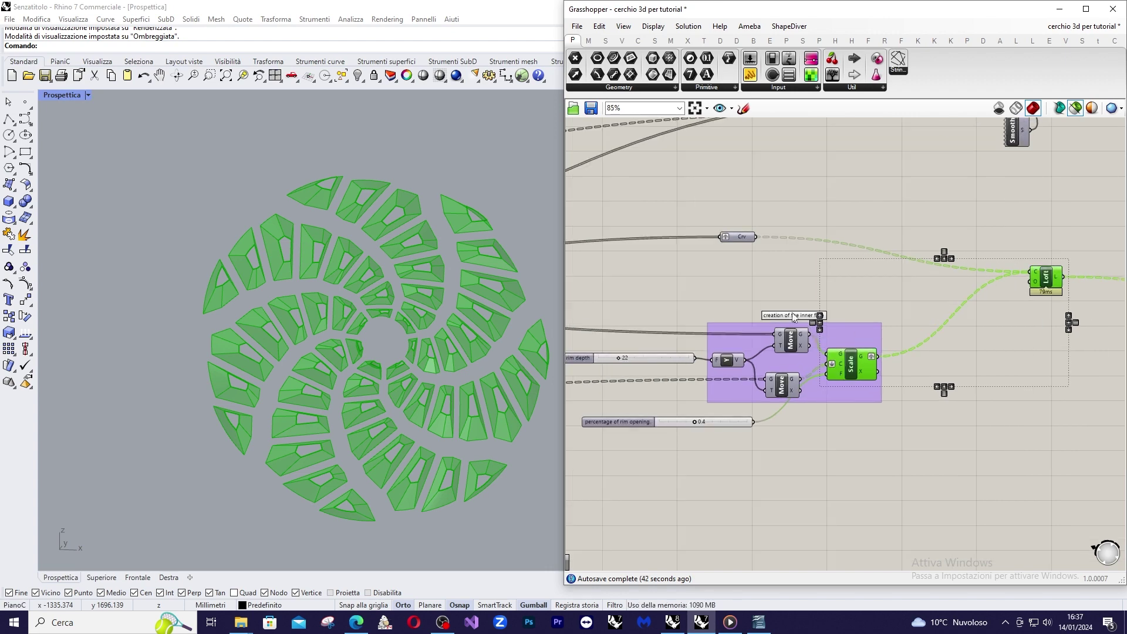
scroll(837, 297, "down", 3)
scroll(903, 306, "up", 3)
scroll(910, 302, "down", 5)
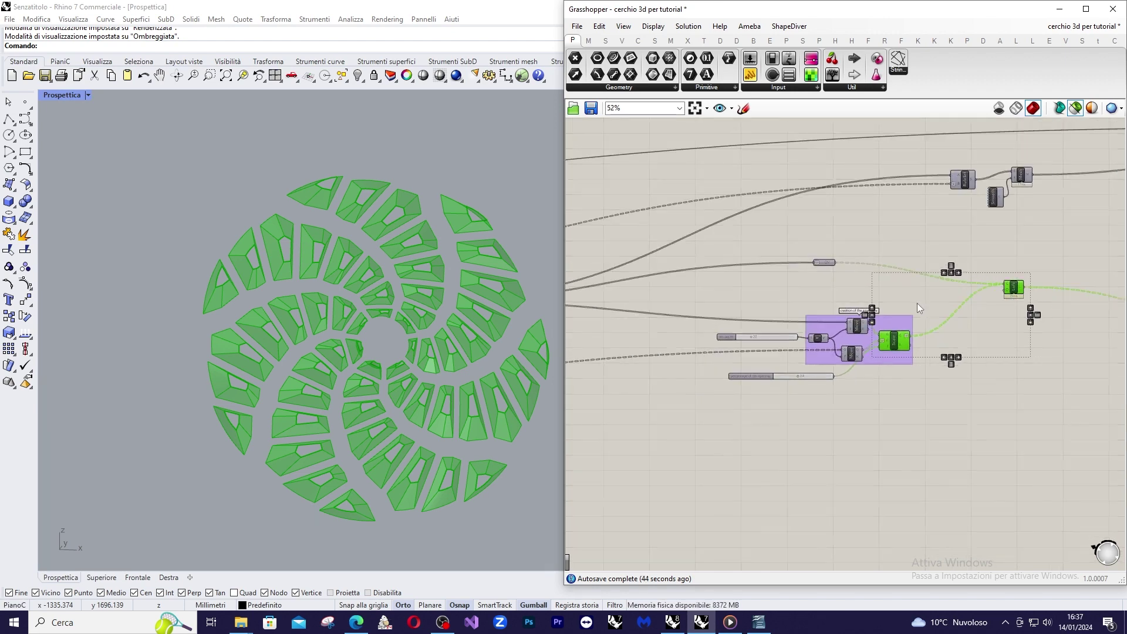
scroll(639, 313, "up", 2)
left_click(597, 314)
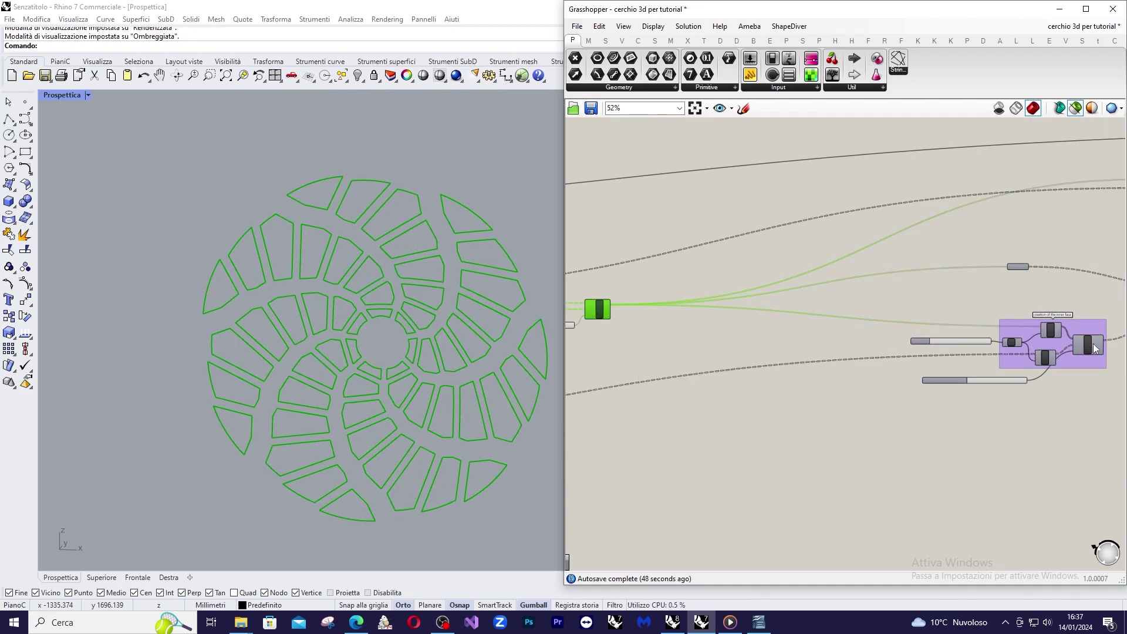
scroll(1093, 349, "up", 5)
left_click(984, 324)
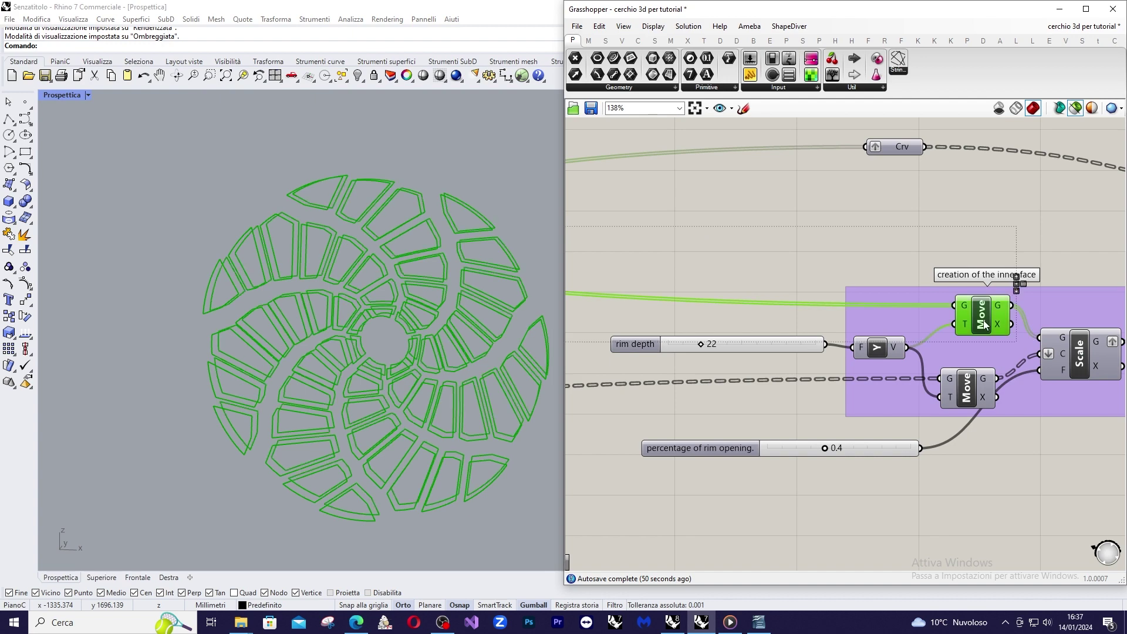
scroll(1028, 310, "down", 5)
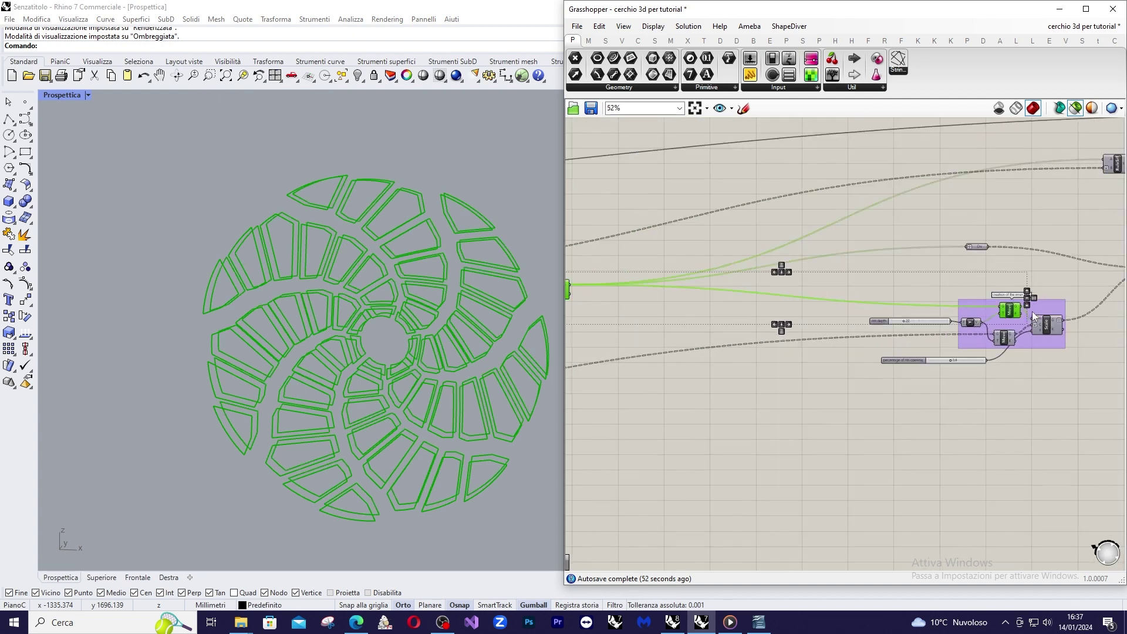
scroll(973, 317, "up", 3)
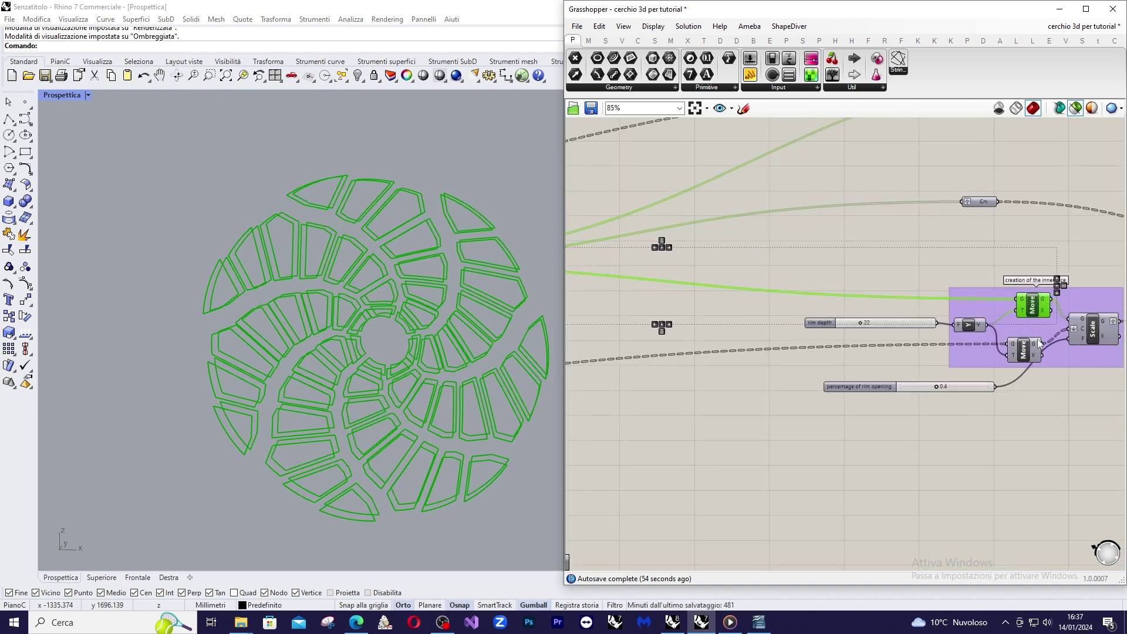
Preview the cell centre points from the 3D rotation component and the lower Move component together with the upper Move's outlines.
scroll(1039, 344, "down", 3)
scroll(581, 384, "up", 3)
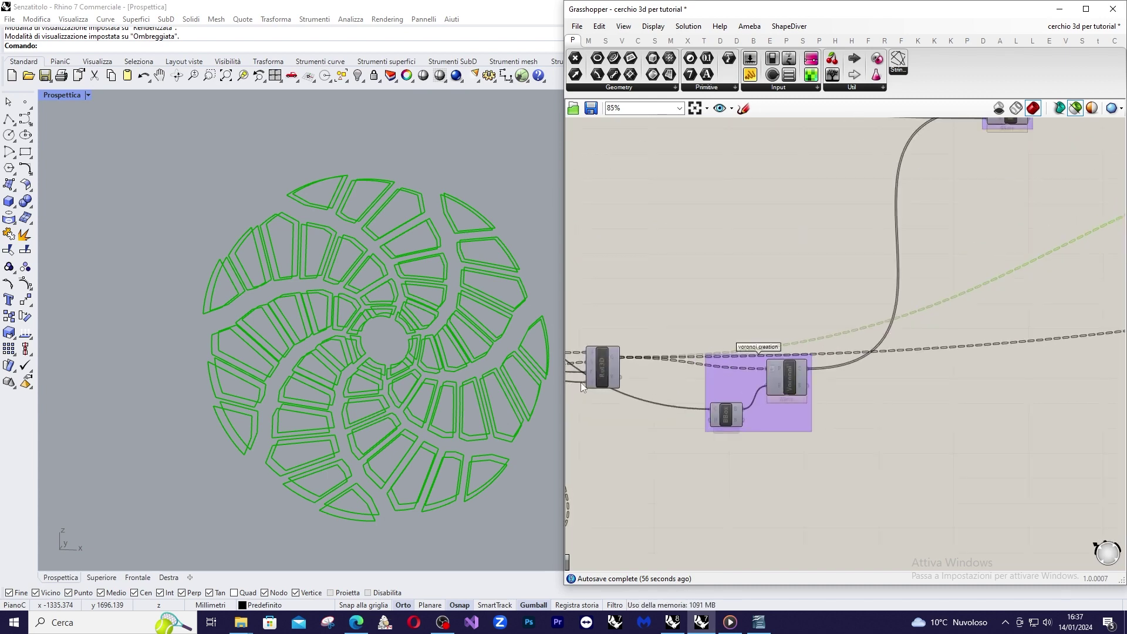
left_click(604, 373)
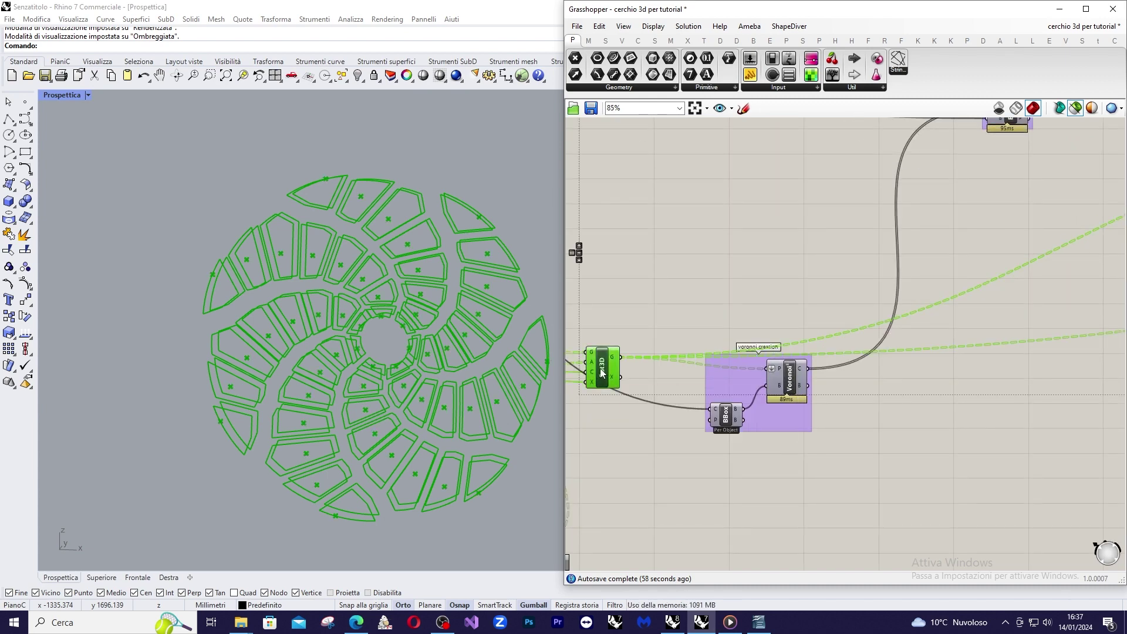
scroll(624, 353, "down", 5)
scroll(1037, 311, "up", 8)
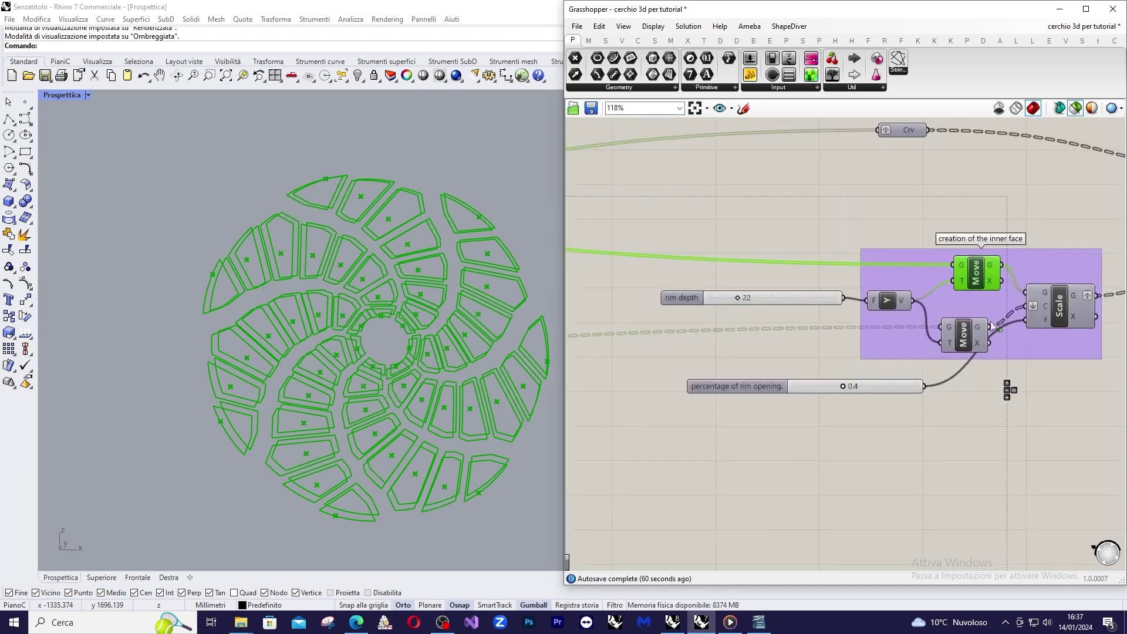
scroll(916, 302, "down", 3)
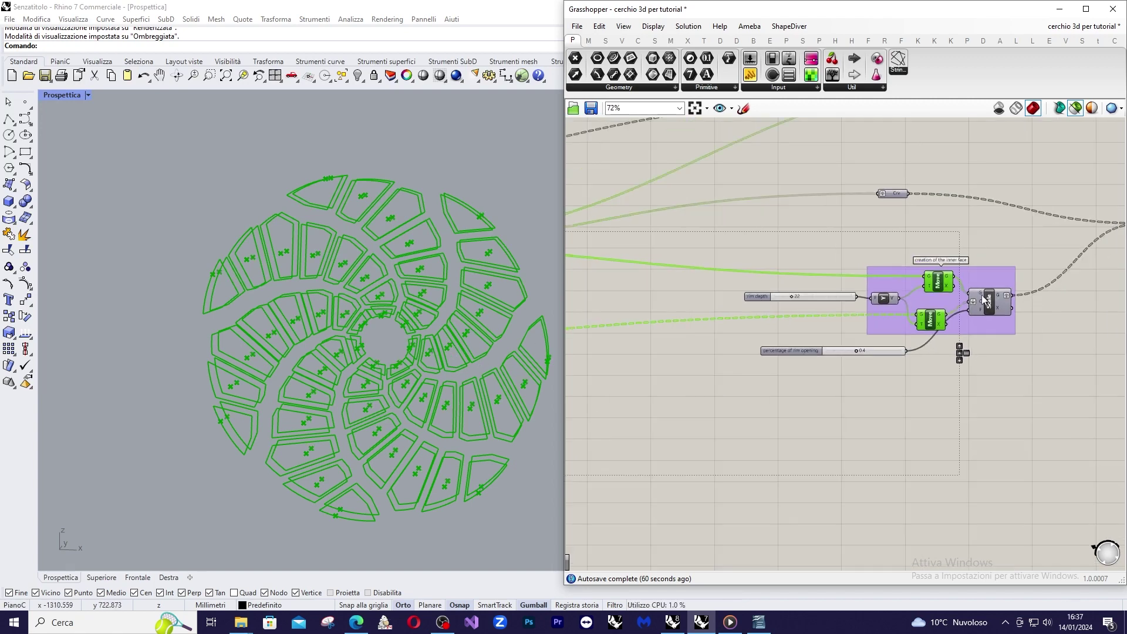
scroll(919, 301, "up", 2)
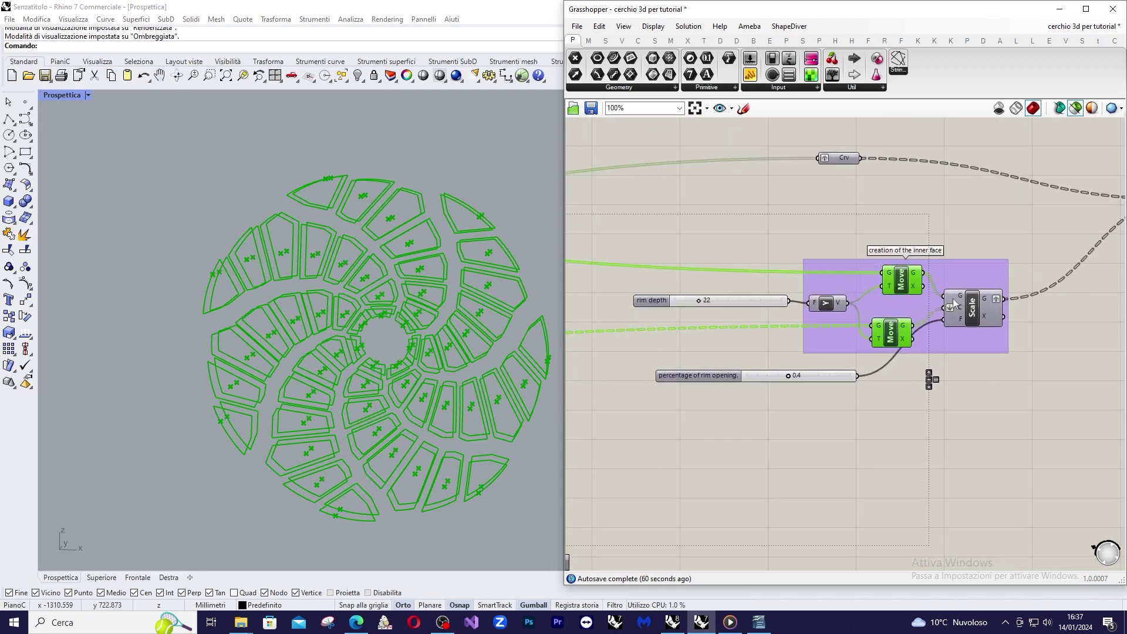
Preview only the upper and lower Move components of the inner face group, showing moved outlines with their centre points.
left_click(918, 279)
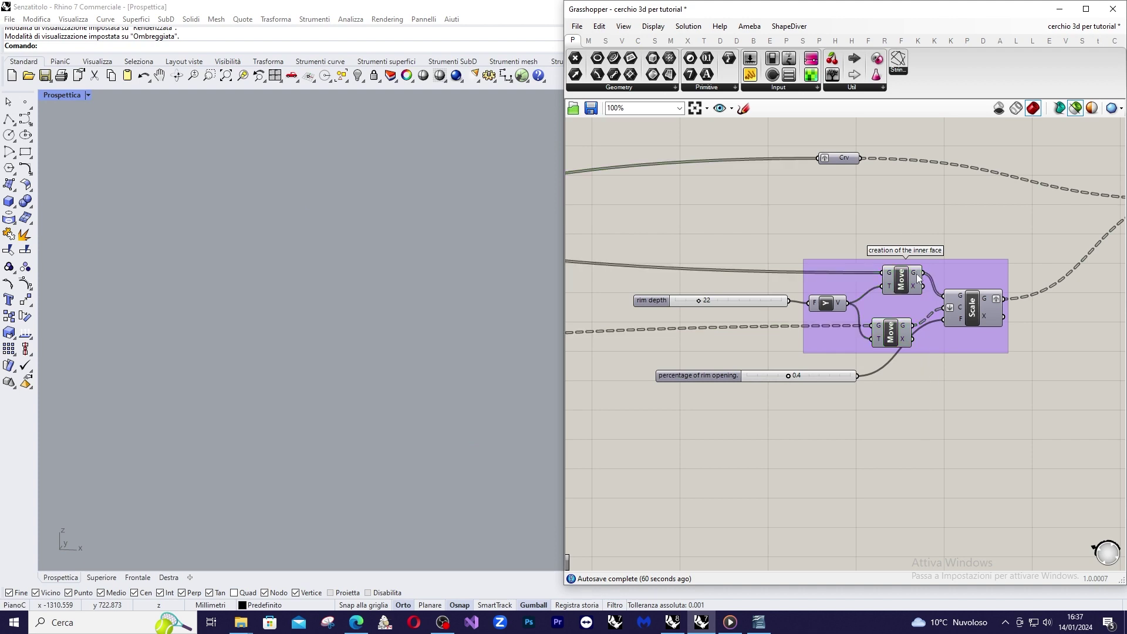
left_click(918, 279)
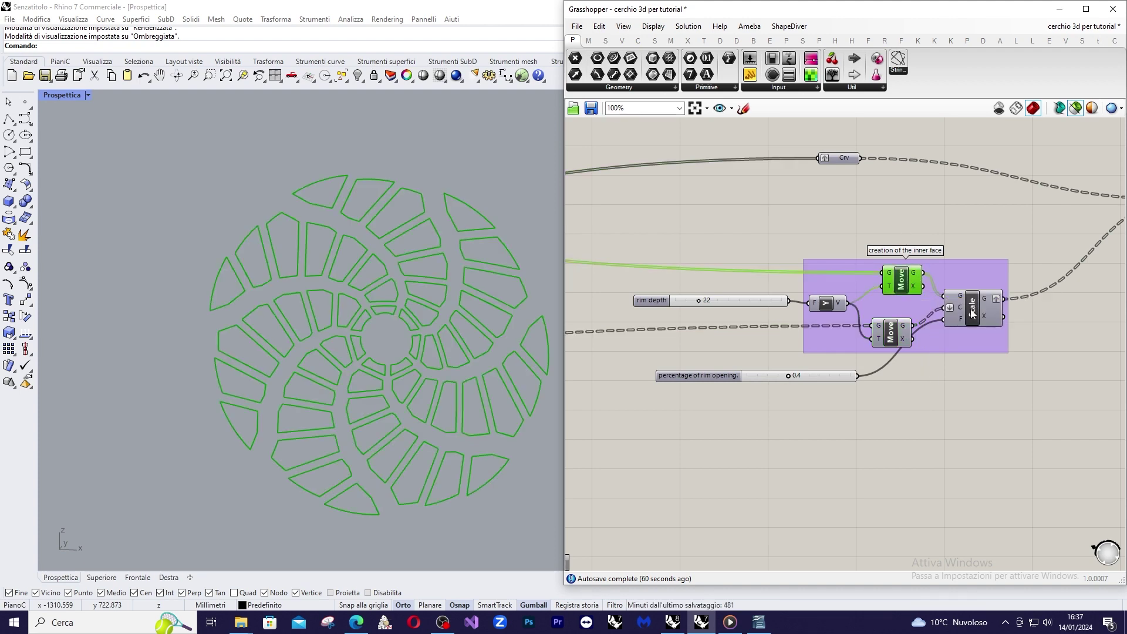
left_click(896, 339, "shift")
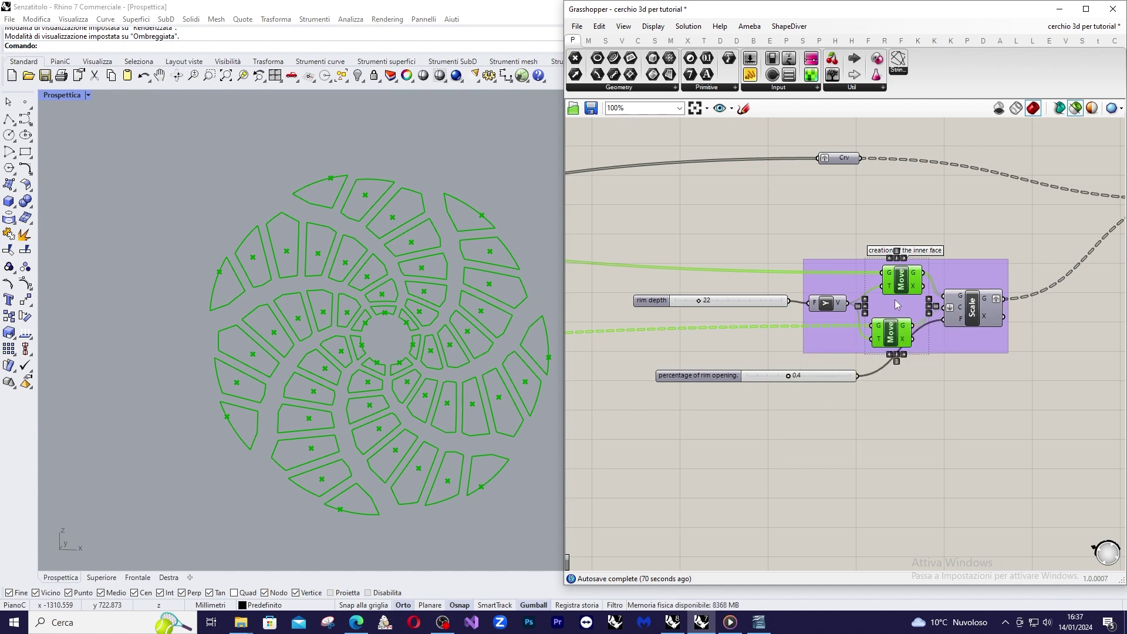
Preview the inner face group's Scale output on its own.
scroll(897, 304, "down", 3)
right_click_drag(908, 294, 719, 375)
scroll(720, 376, "up", 2)
scroll(720, 378, "up", 1)
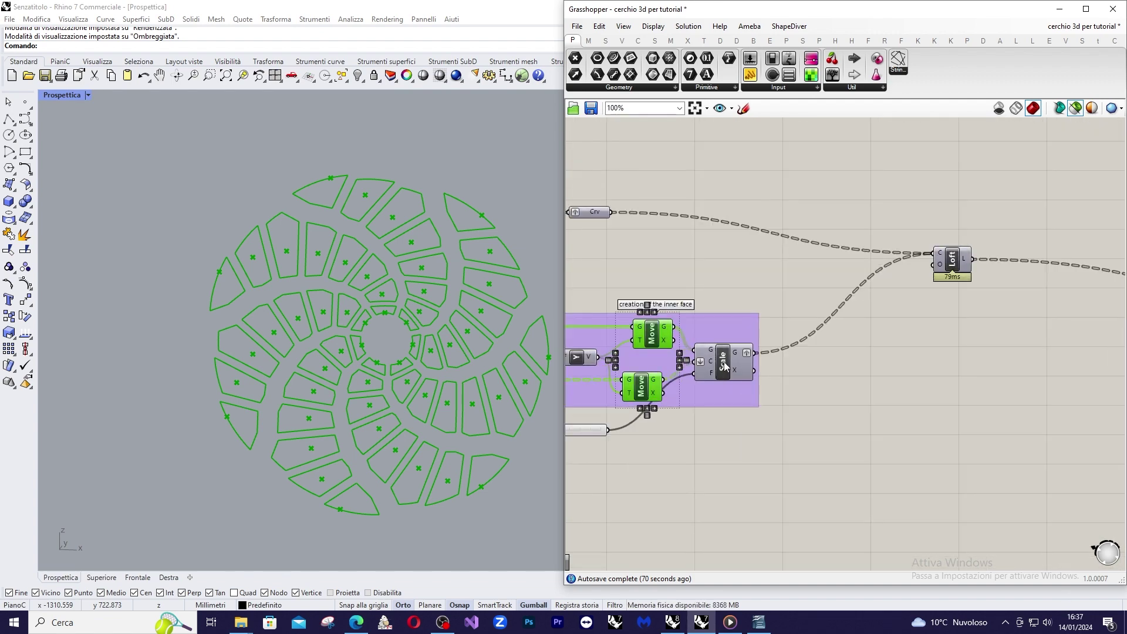
left_click(726, 366)
scroll(727, 367, "down", 2)
right_click_drag(717, 274, 776, 279)
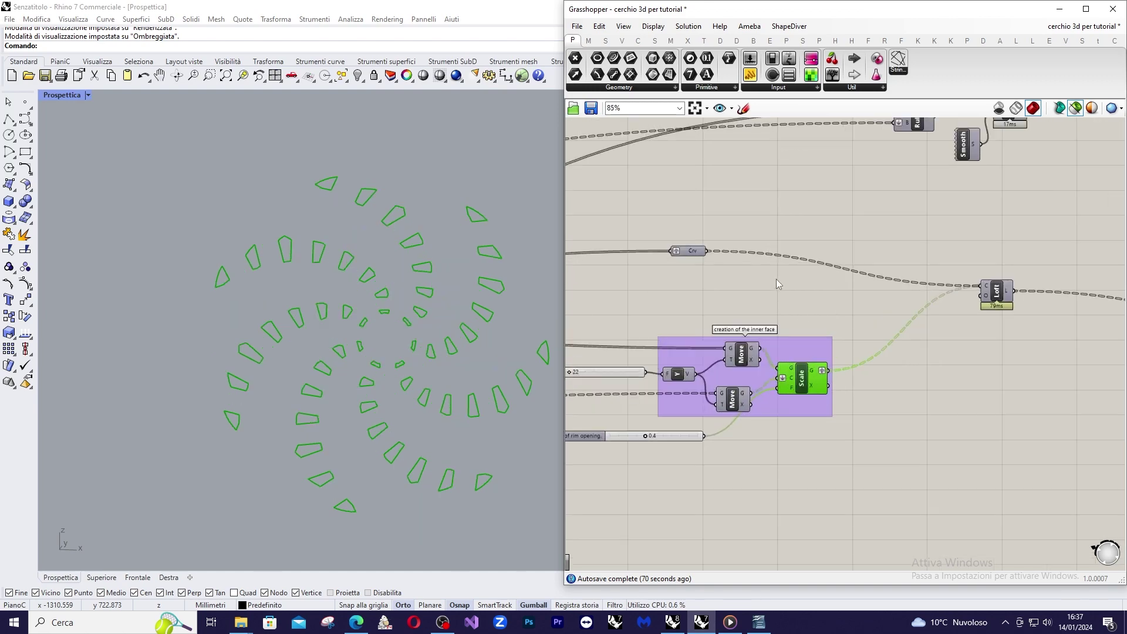
Preview the Crv parameter and inner face Scale curves together, add the Loft surfaces between them, and inspect the result in perspective.
left_click(702, 254)
left_click(803, 380, "shift")
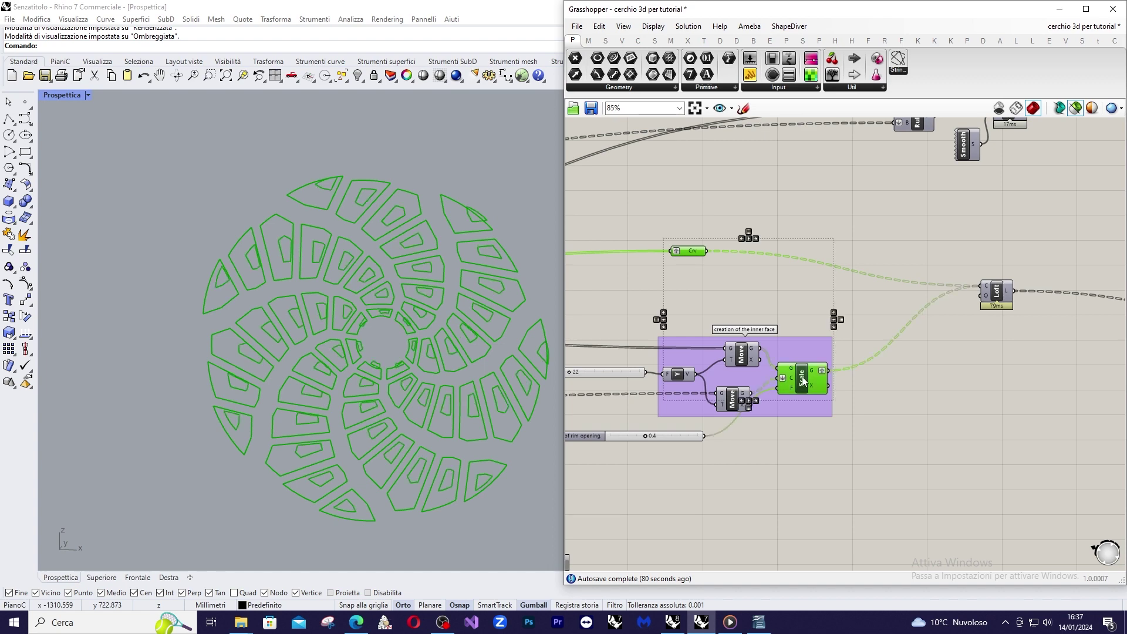
right_click_drag(458, 343, 323, 372)
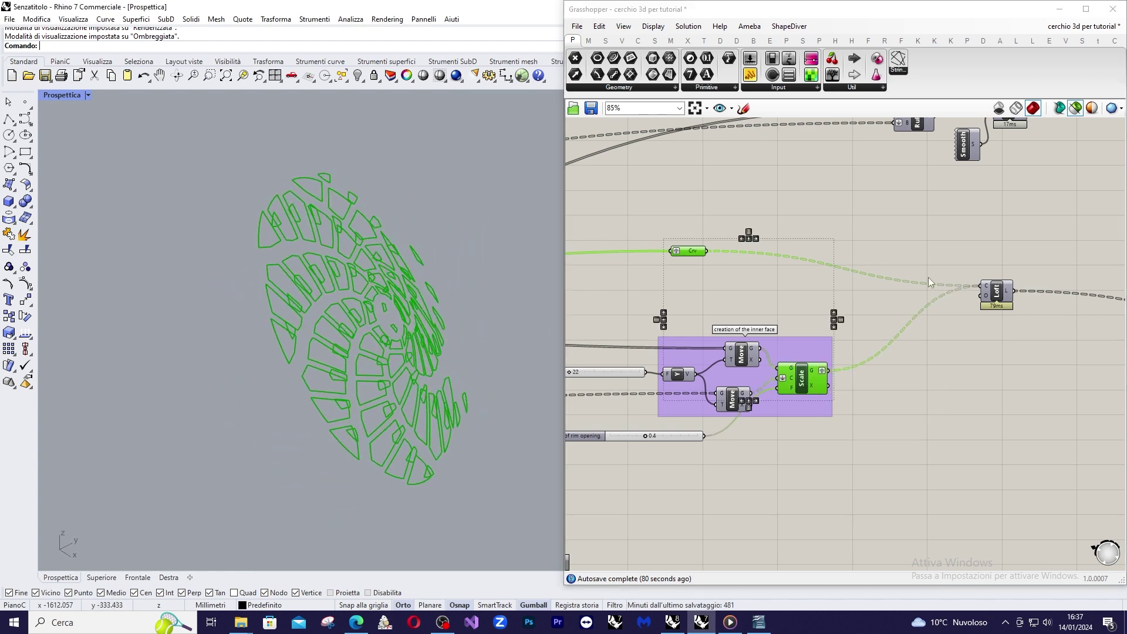
left_click(996, 292, "shift")
right_click_drag(488, 375, 505, 298)
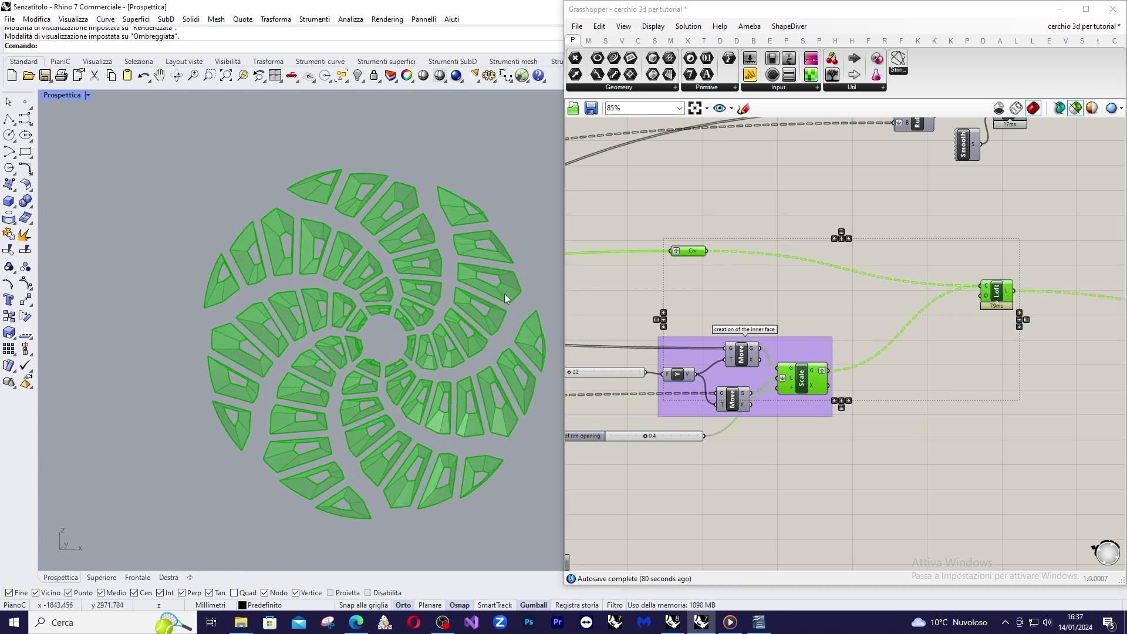
scroll(505, 297, "down", 2)
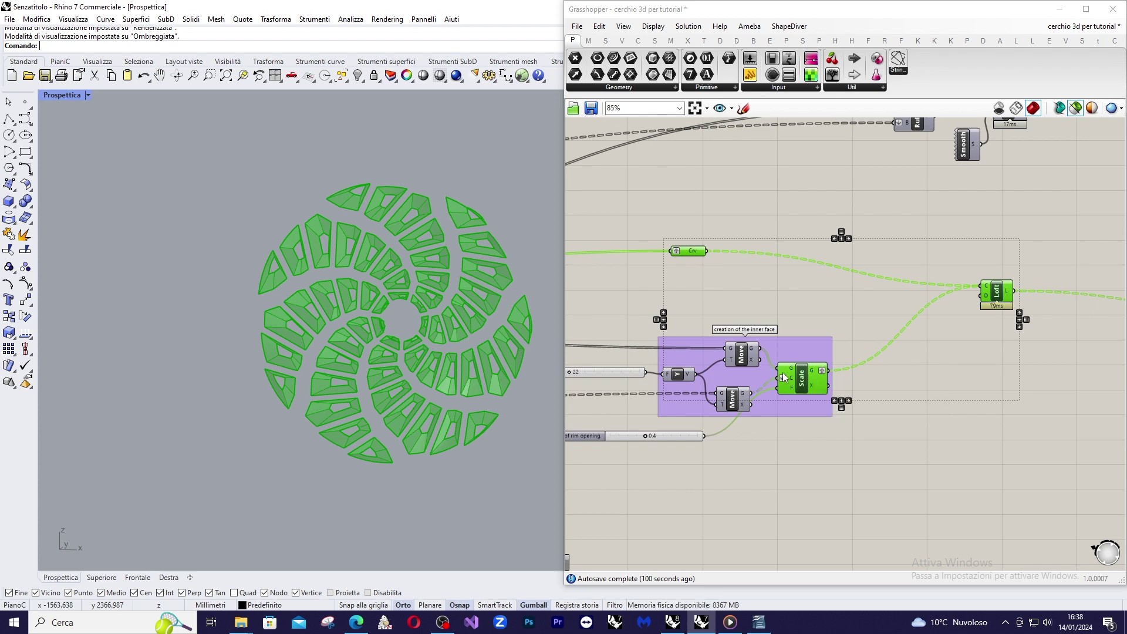
Locate the "create base surface" group in the definition and preview its Crv parameter.
scroll(882, 355, "down", 5)
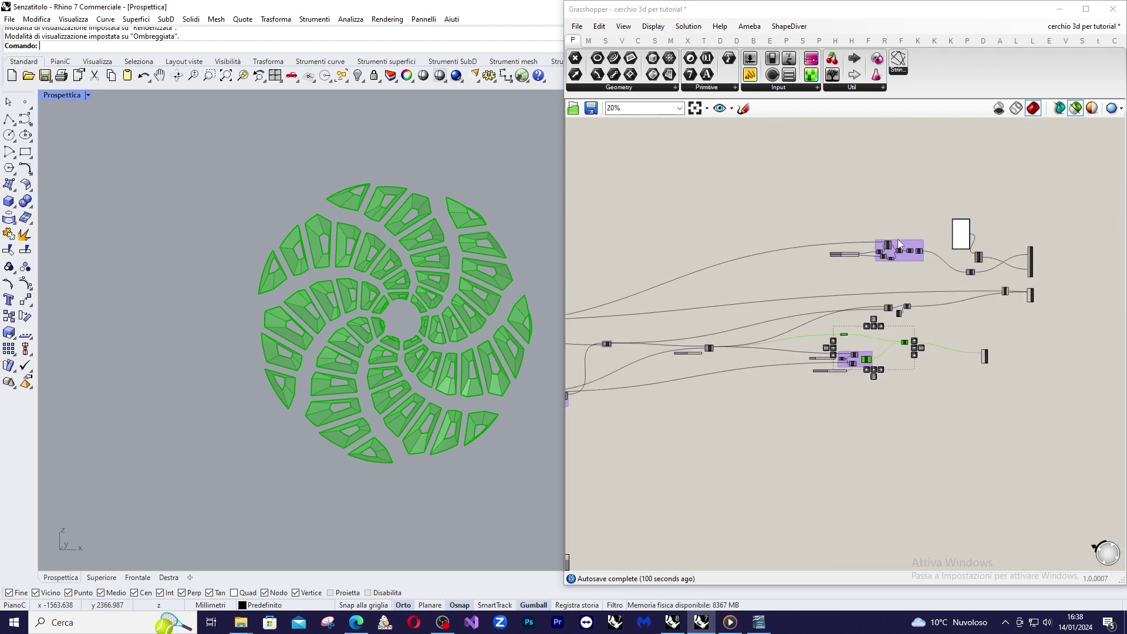
scroll(897, 240, "up", 3)
scroll(892, 249, "down", 5)
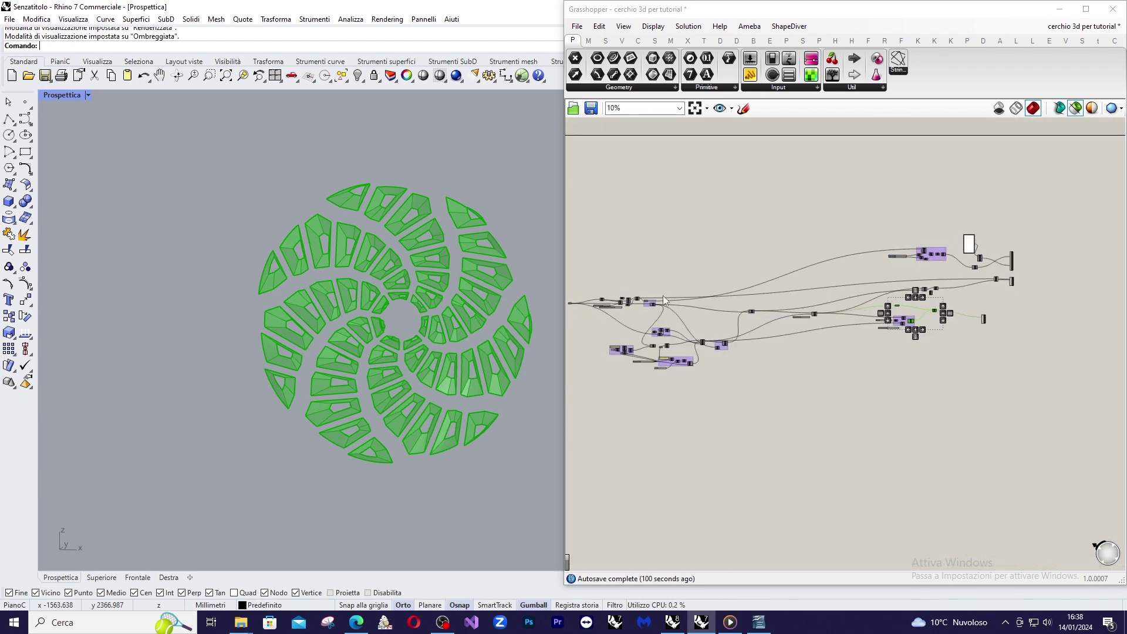
scroll(663, 299, "up", 10)
left_click(657, 294)
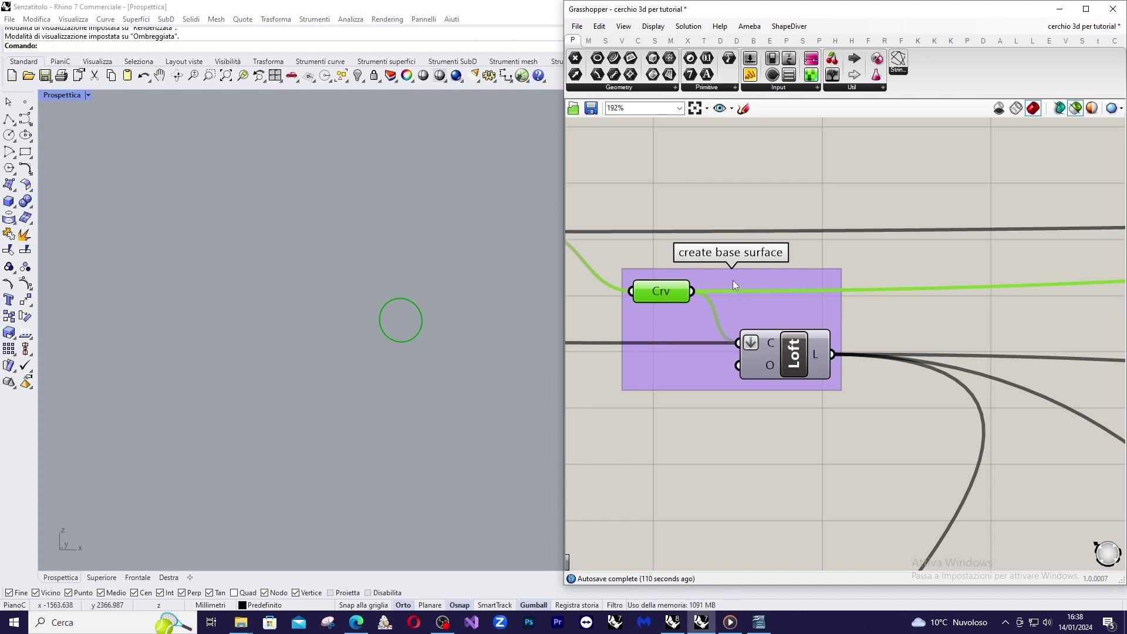
Trace the base curve to the "create the inner central cilinder" group and preview its Offset curve alongside it.
scroll(759, 270, "down", 15)
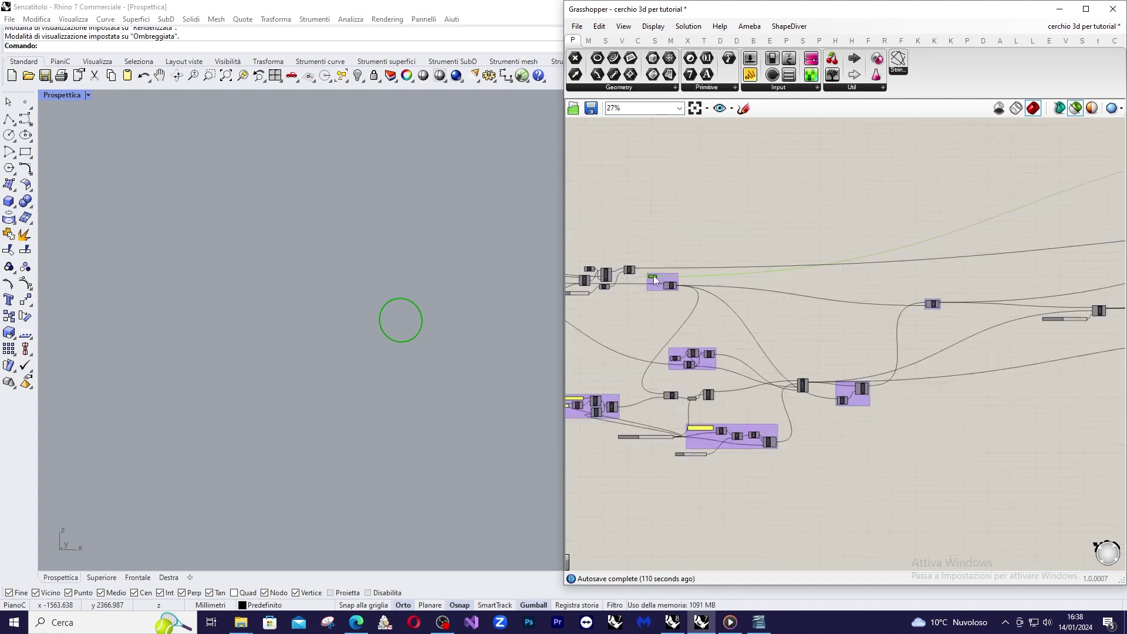
scroll(892, 248, "up", 10)
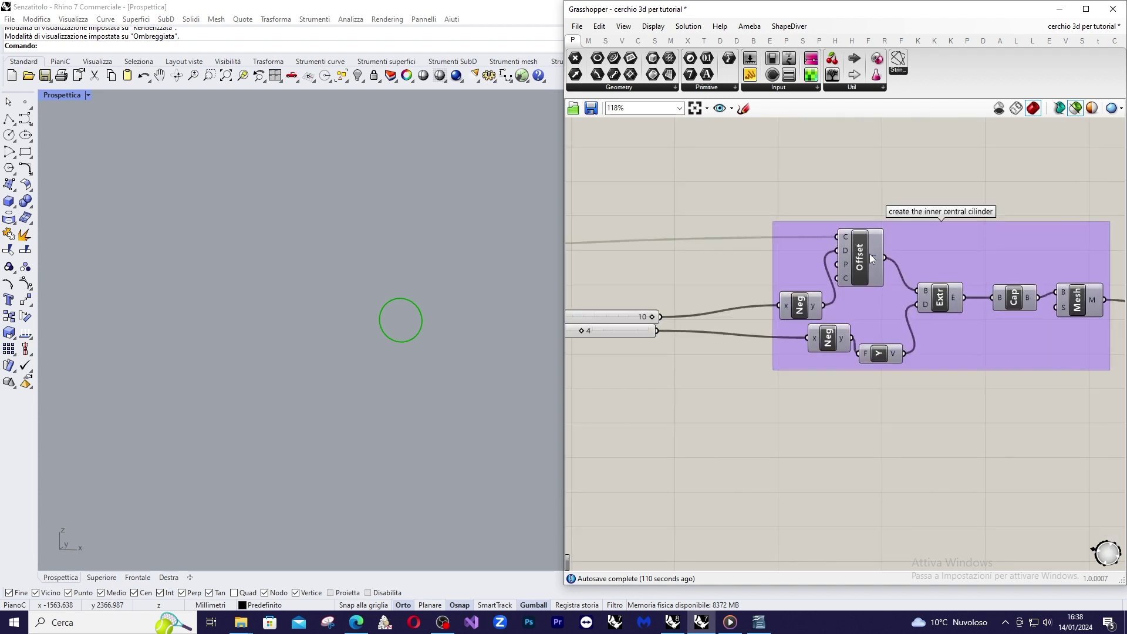
scroll(890, 259, "down", 1)
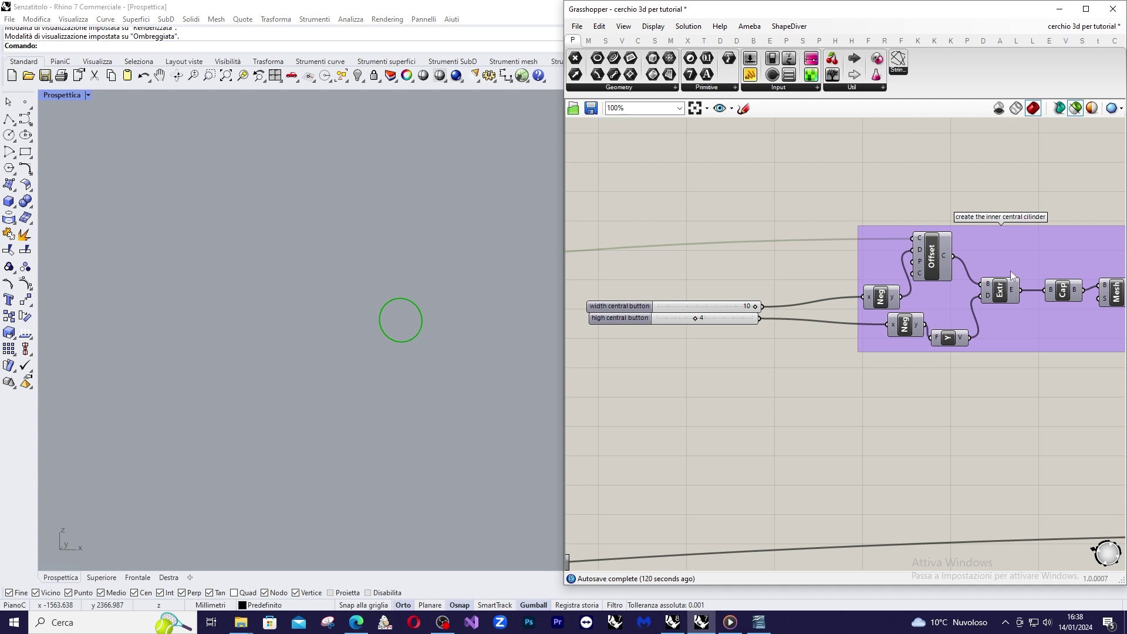
left_click(937, 268)
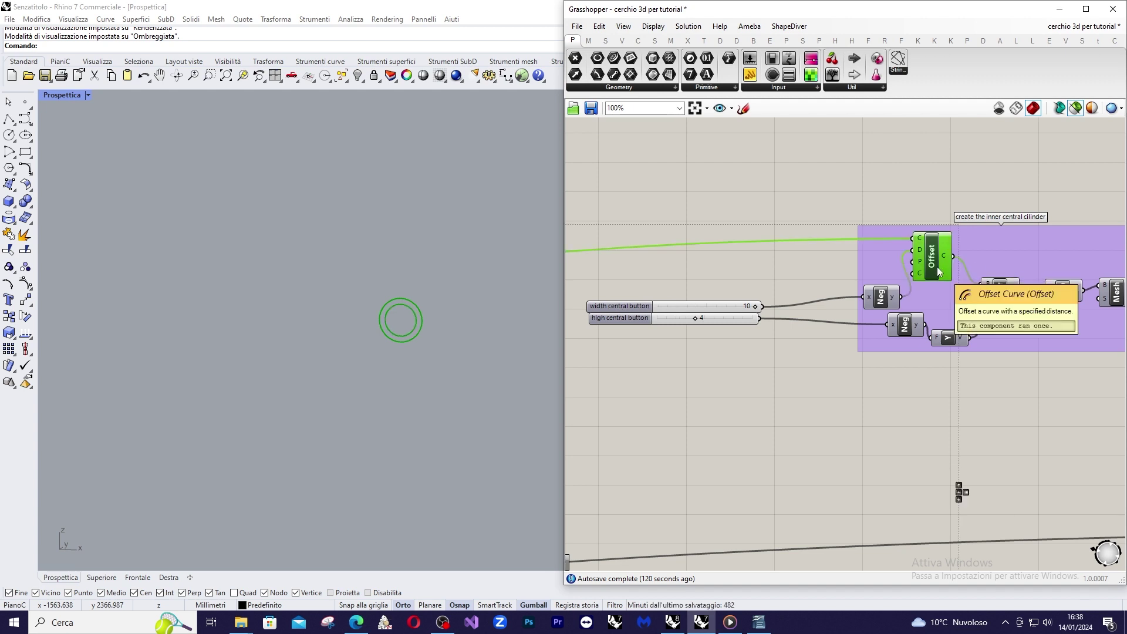
scroll(821, 296, "down", 2)
scroll(867, 290, "up", 2)
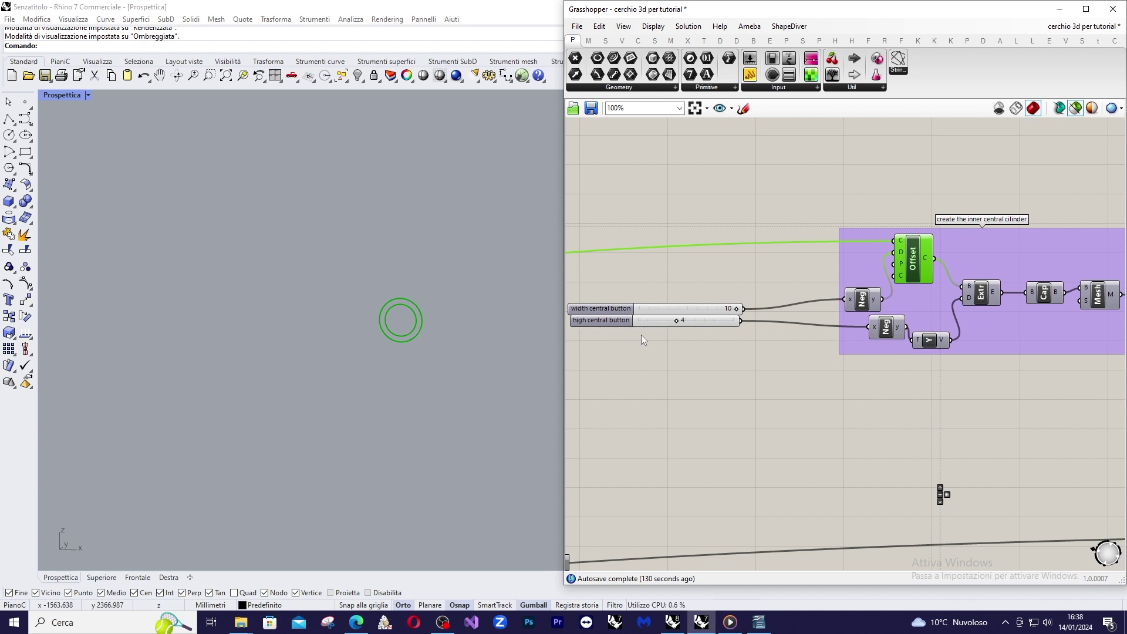
Add the central cylinder's Extrude and Cap components to the preview and inspect the capped solid at an angle.
left_click(982, 297)
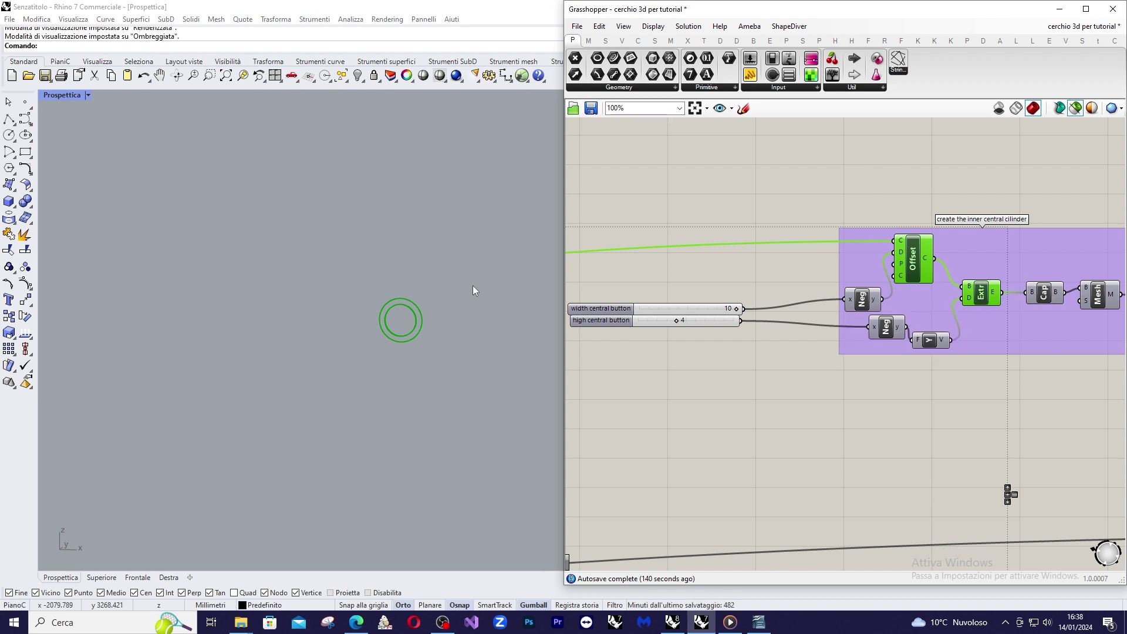
right_click_drag(473, 285, 412, 306)
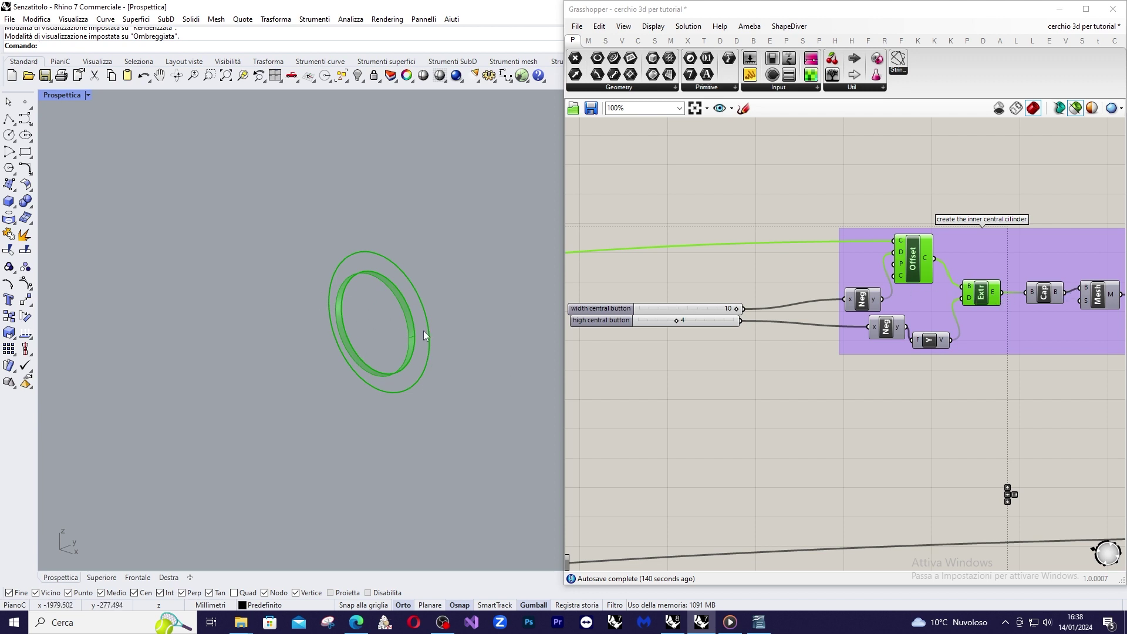
left_click(1043, 293, "shift")
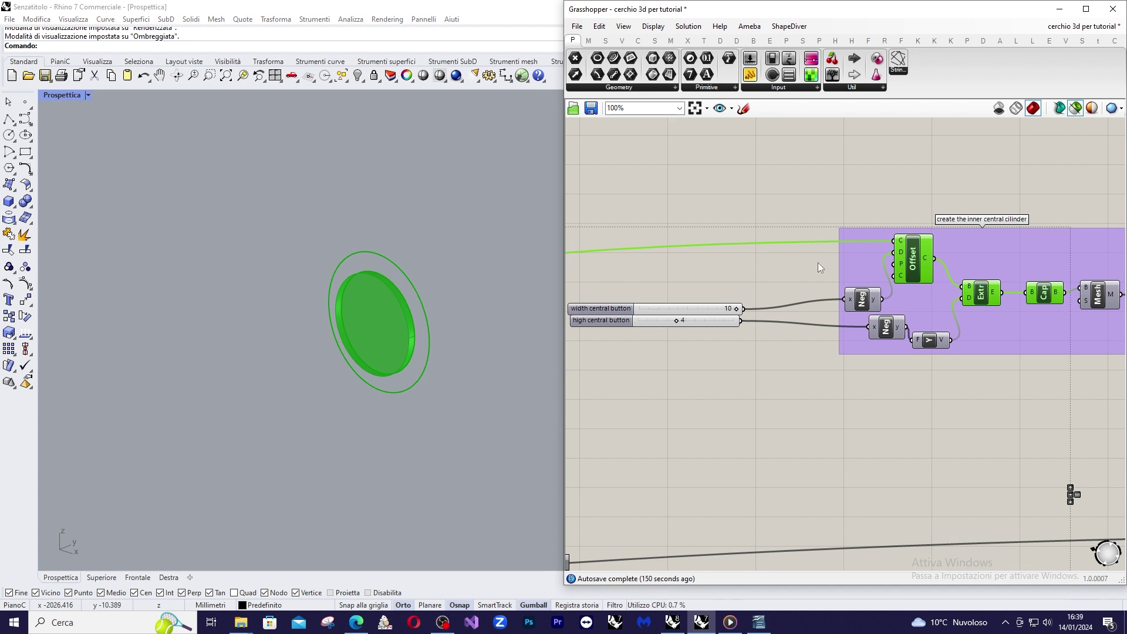
right_click_drag(841, 270, 739, 267)
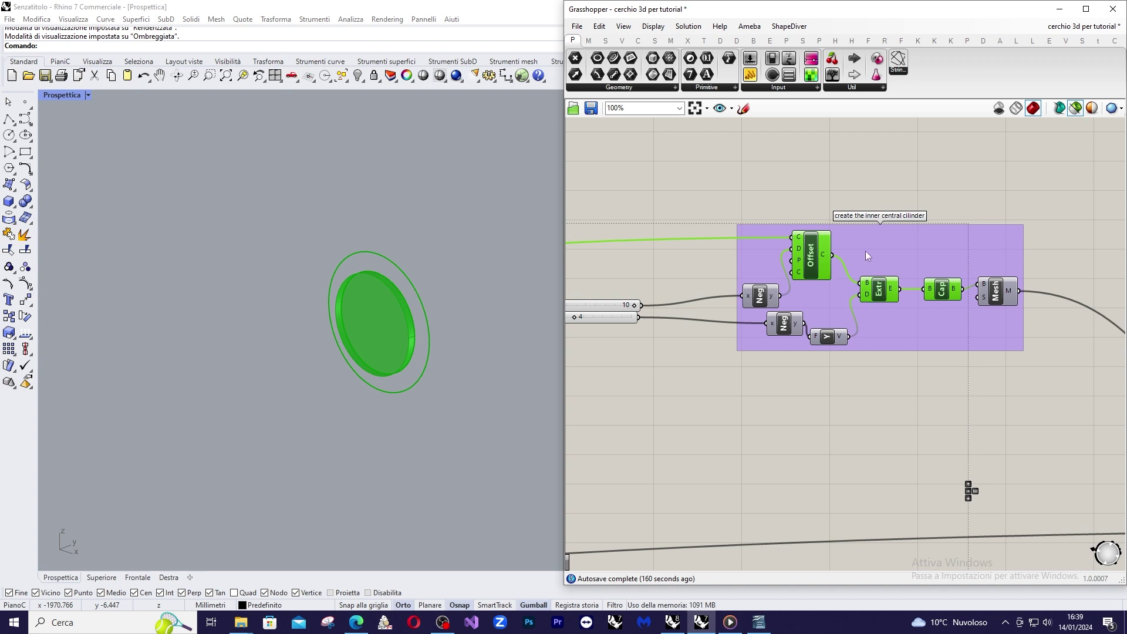
Review where the central cylinder's mesh leads and switch the perspective viewport to the Renderizzata display mode.
scroll(865, 252, "down", 8)
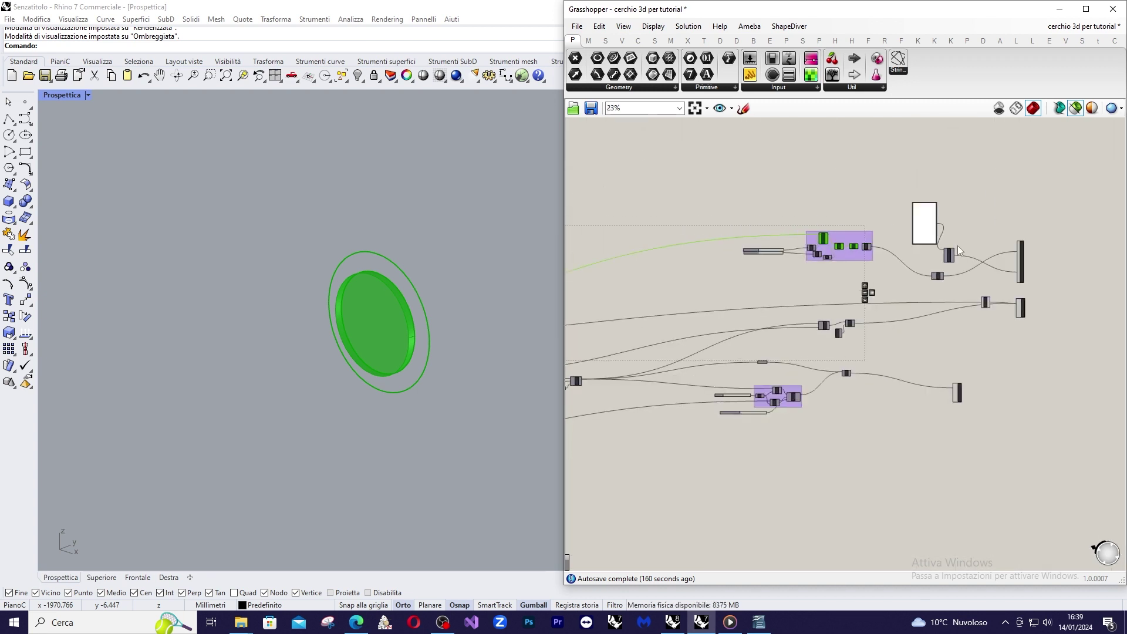
scroll(818, 253, "up", 6)
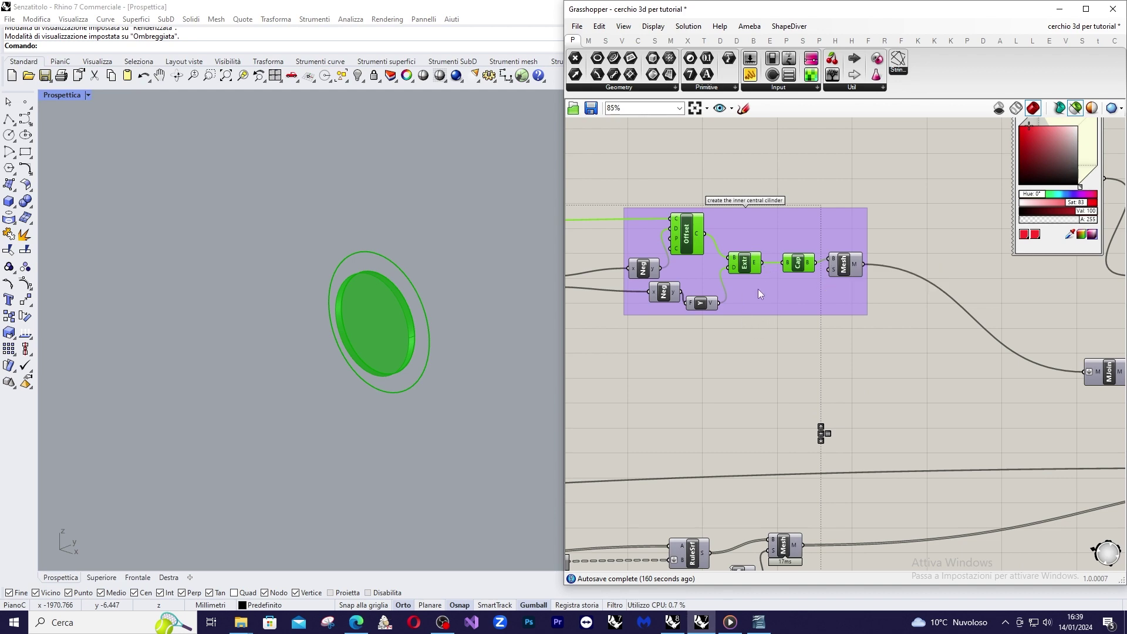
scroll(758, 289, "down", 5)
left_click(60, 96)
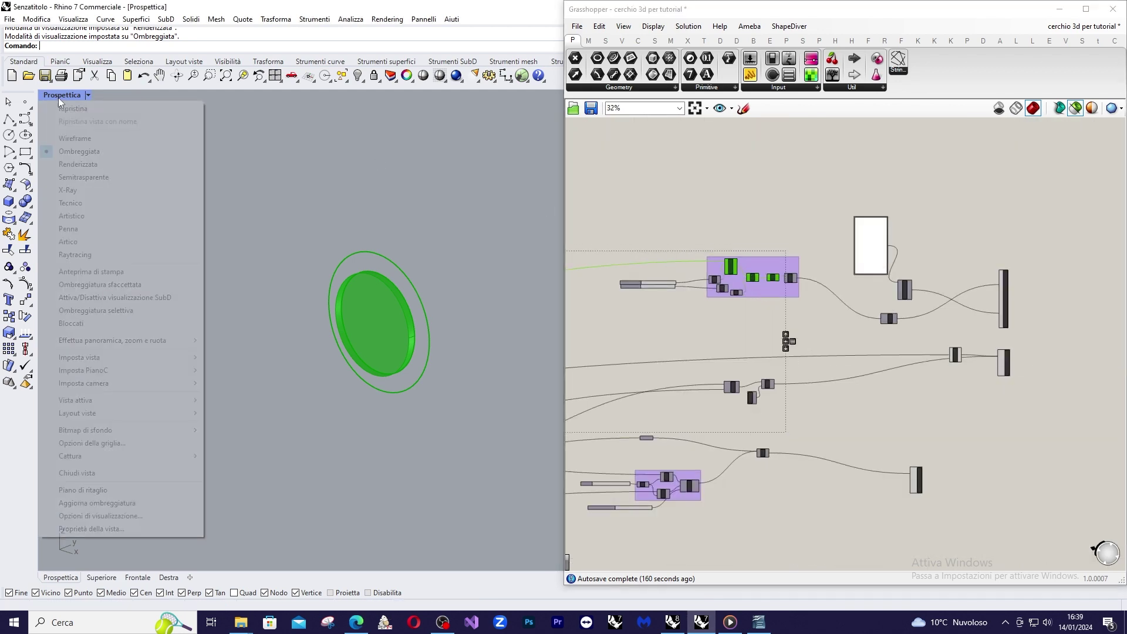
left_click(78, 164)
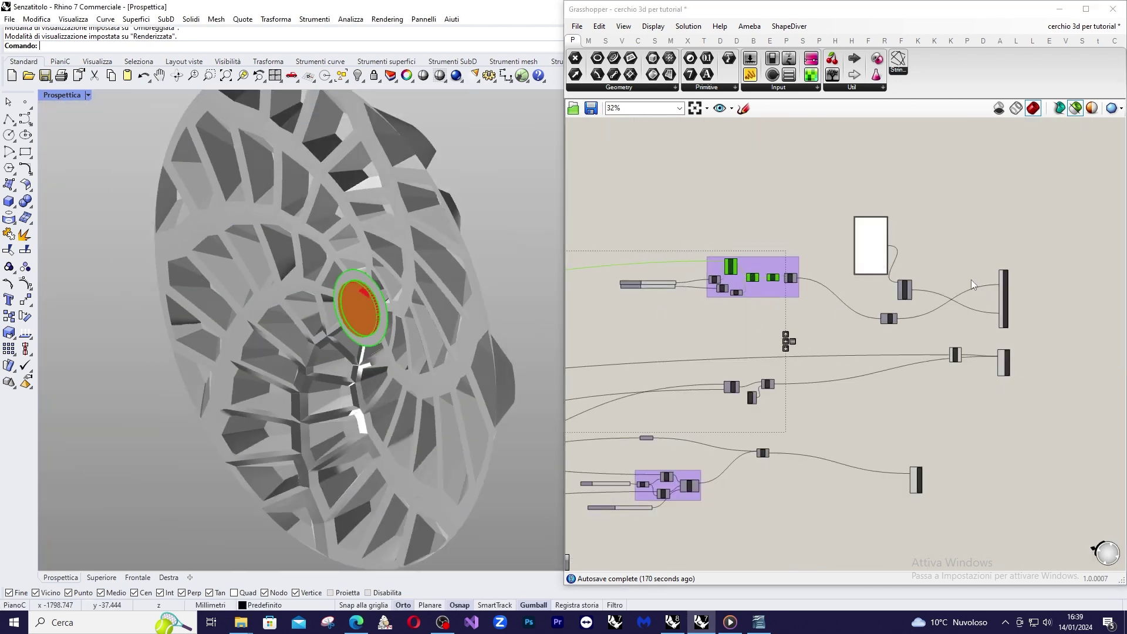
Clear the selection, select the ROSSO BOTTONE CENTRALE CERCHI RADIALI component, and examine its geometry and material inputs.
left_click(971, 279)
scroll(965, 293, "up", 6)
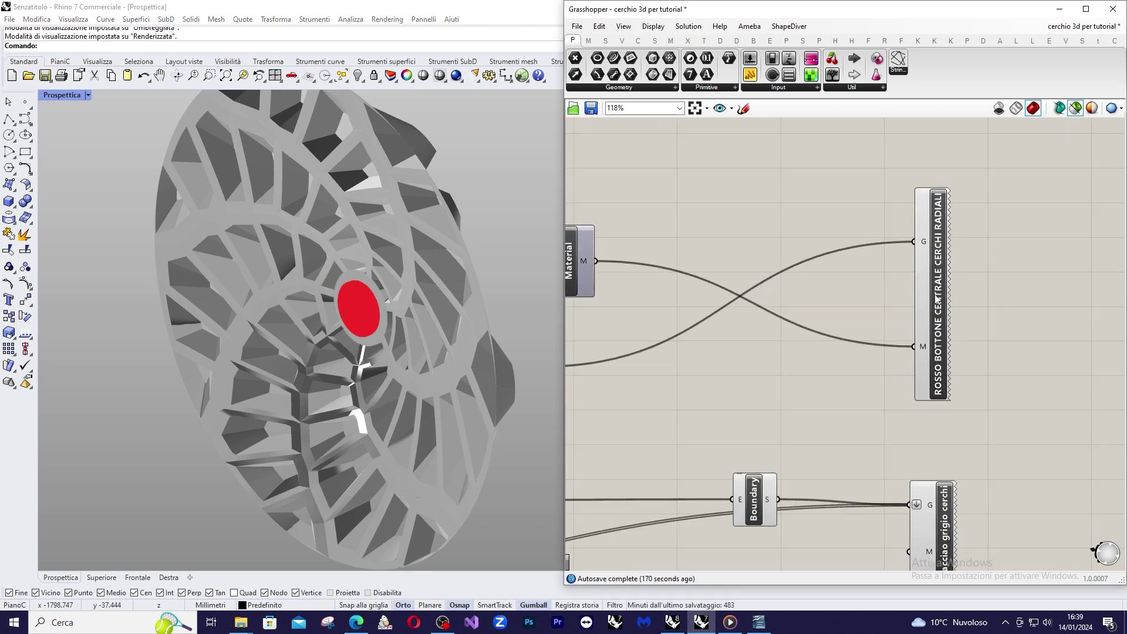
left_click_drag(940, 292, 916, 279)
scroll(979, 249, "down", 2)
scroll(783, 246, "up", 2)
scroll(1034, 325, "down", 2)
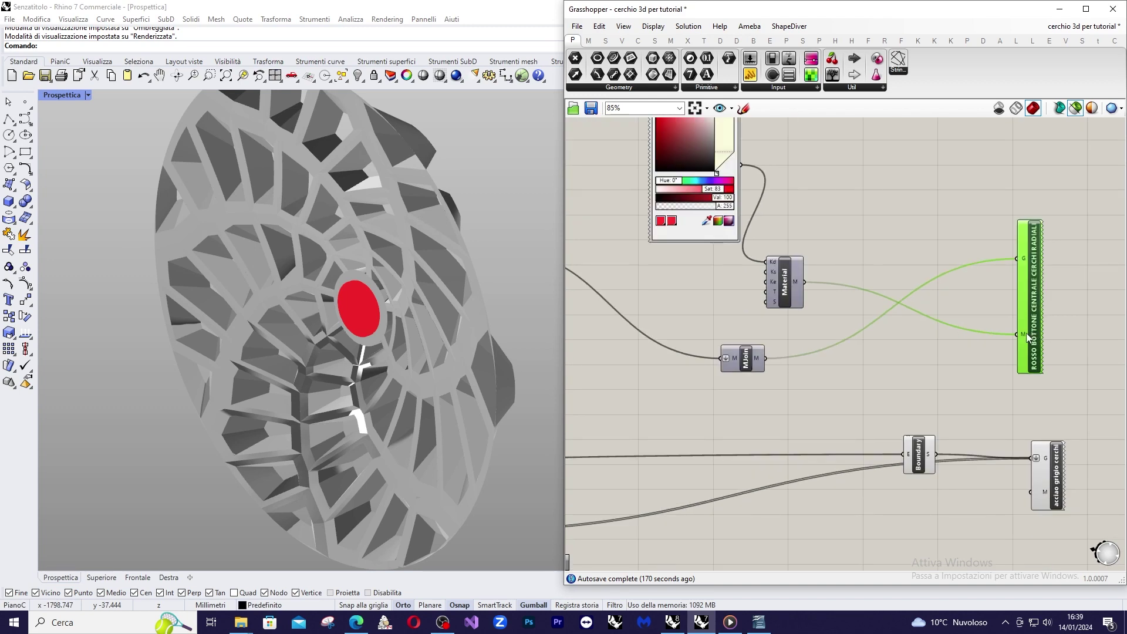
Examine the red colour picker feeding the Material component and the material input of the "acciao grigio cerchi" component.
scroll(1007, 333, "down", 1)
scroll(985, 341, "up", 2)
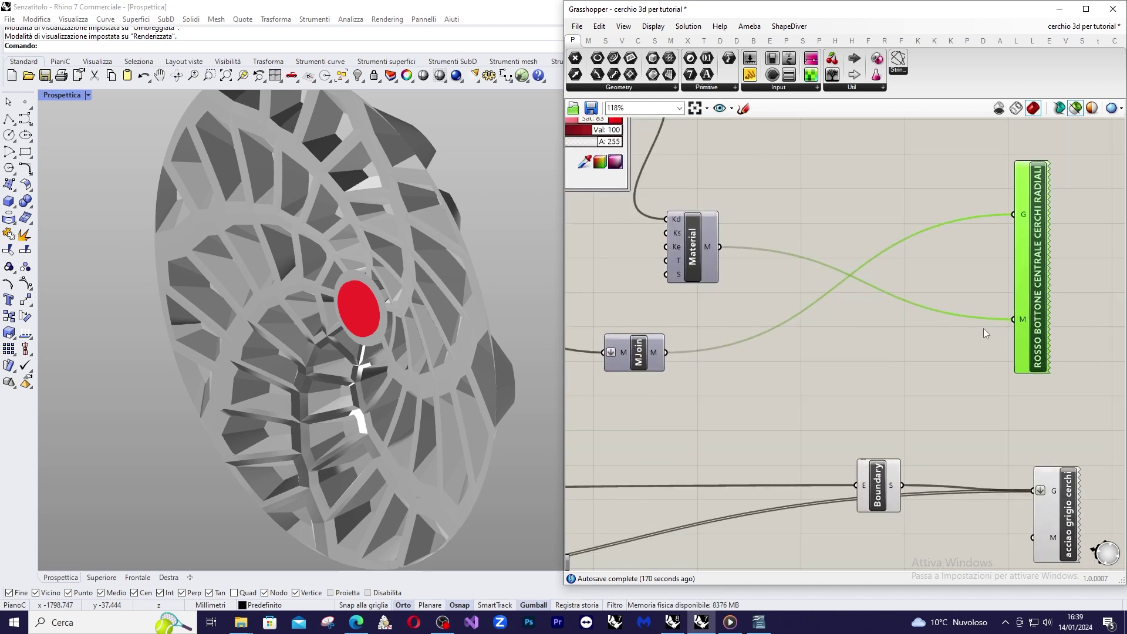
scroll(984, 328, "down", 2)
scroll(927, 339, "up", 1)
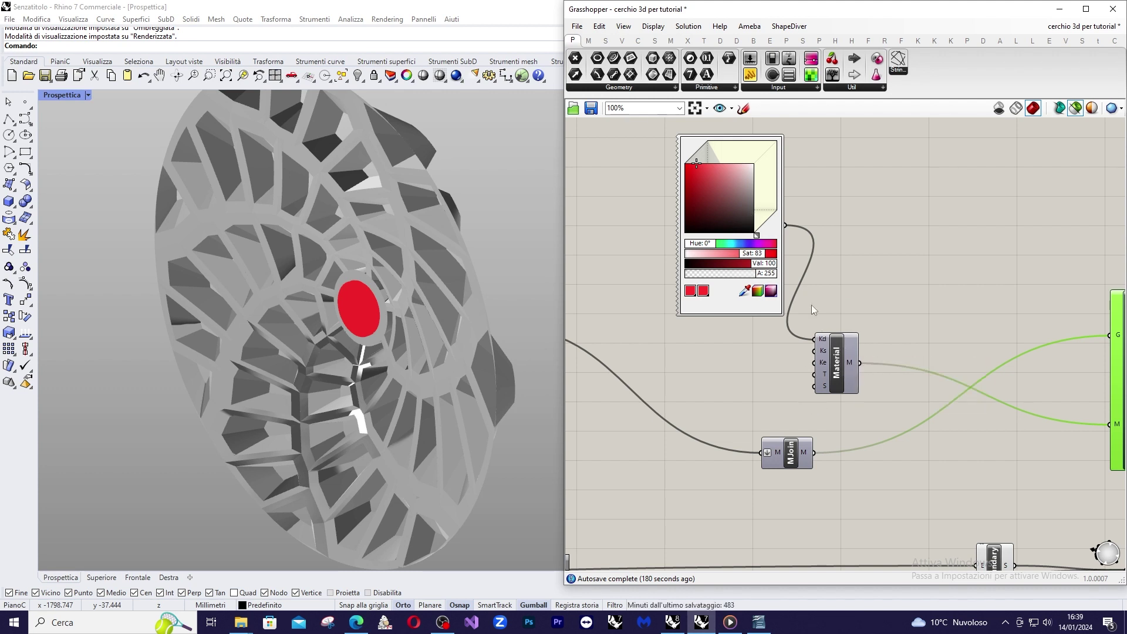
scroll(812, 304, "down", 3)
scroll(1042, 433, "up", 4)
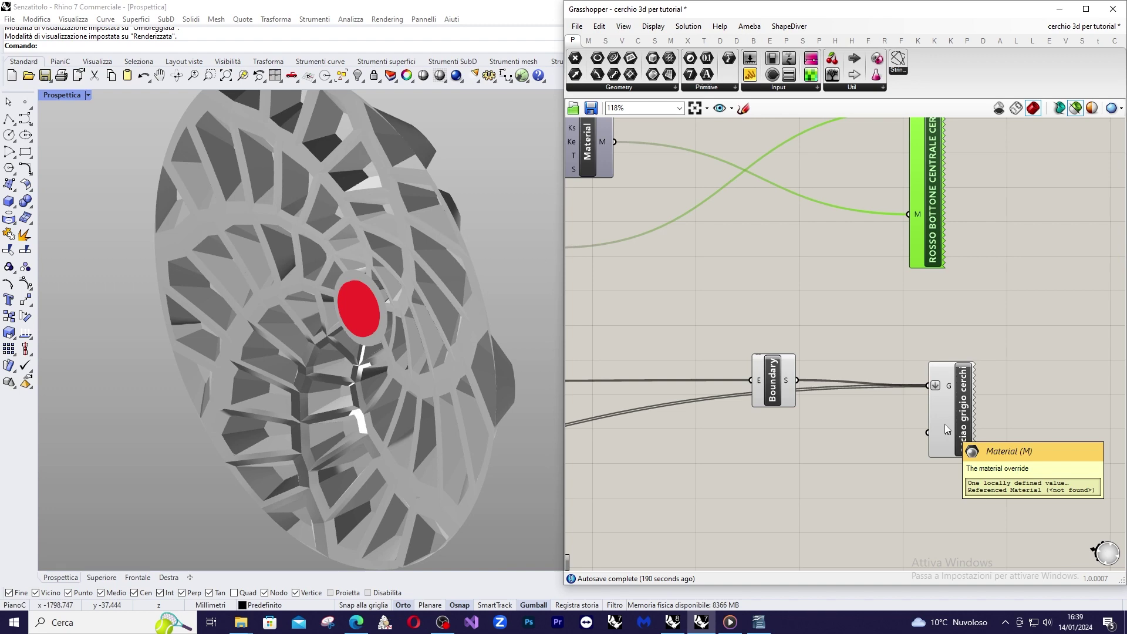
Open the material settings of the Predefinito layer in Rhino's layer list and change the material type to Metallo.
left_click_drag(942, 9, 893, 403)
left_click(1001, 108)
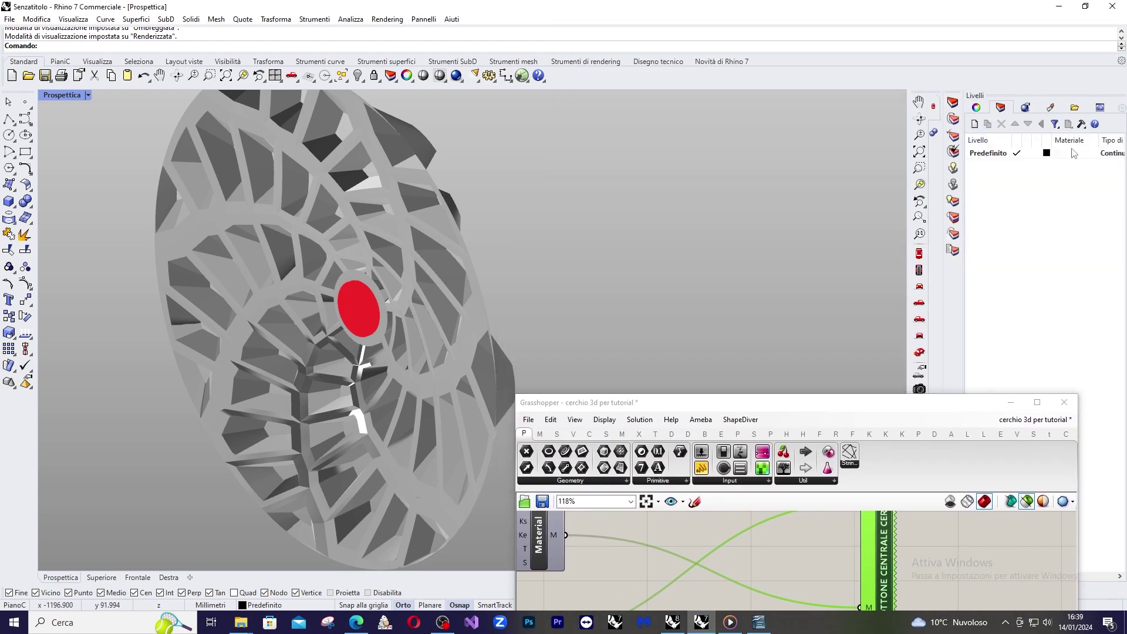
left_click(974, 410)
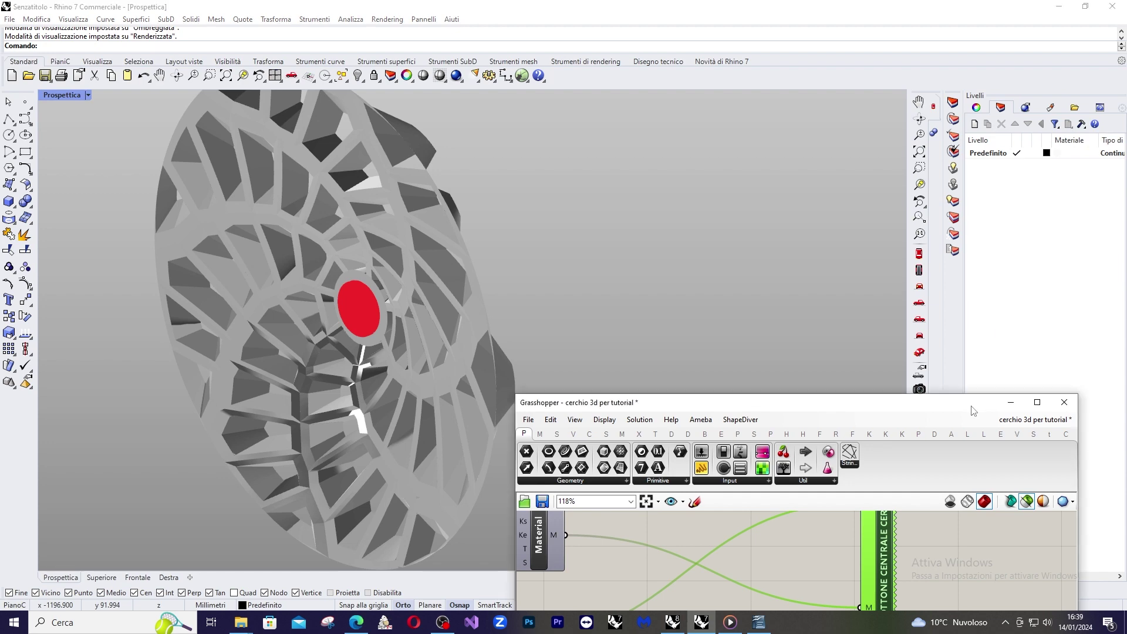
left_click(1057, 153)
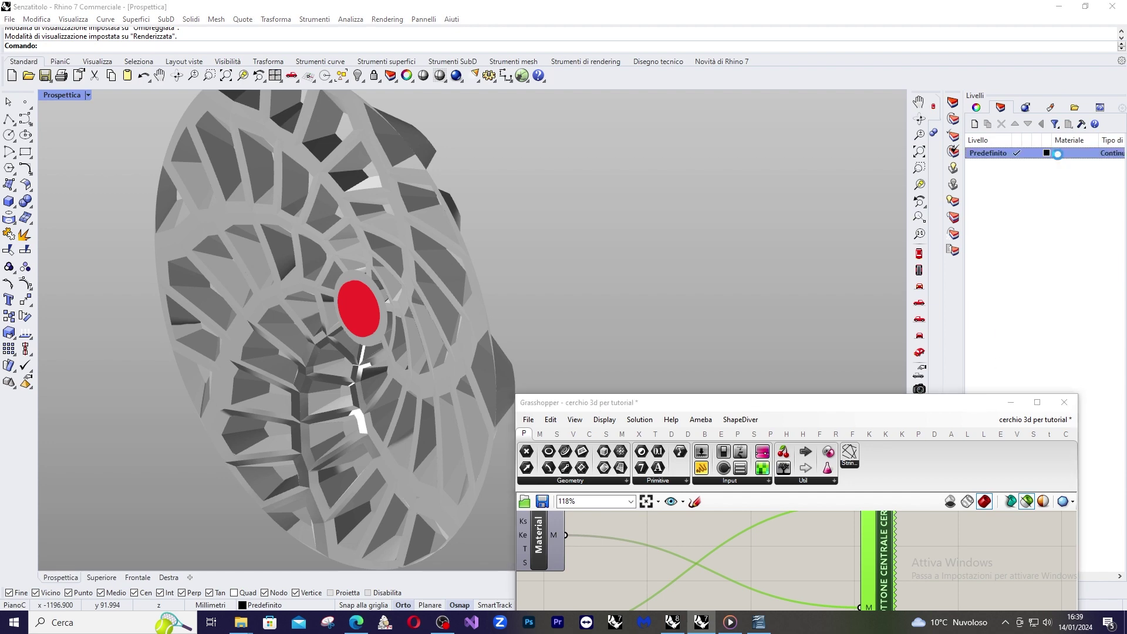
left_click(601, 239)
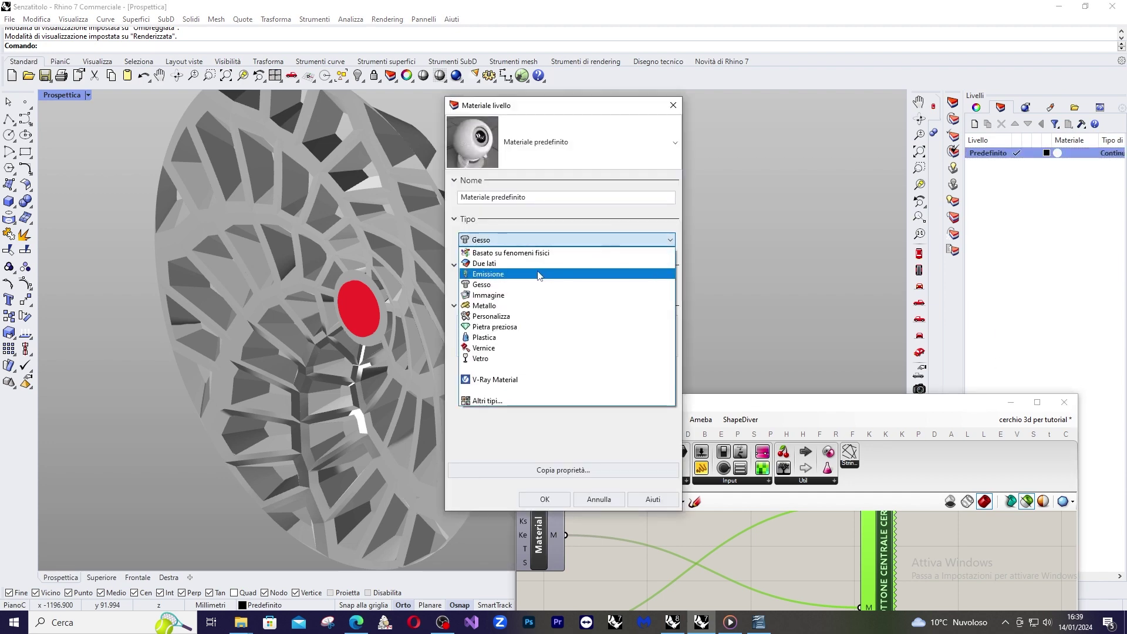
left_click(505, 304)
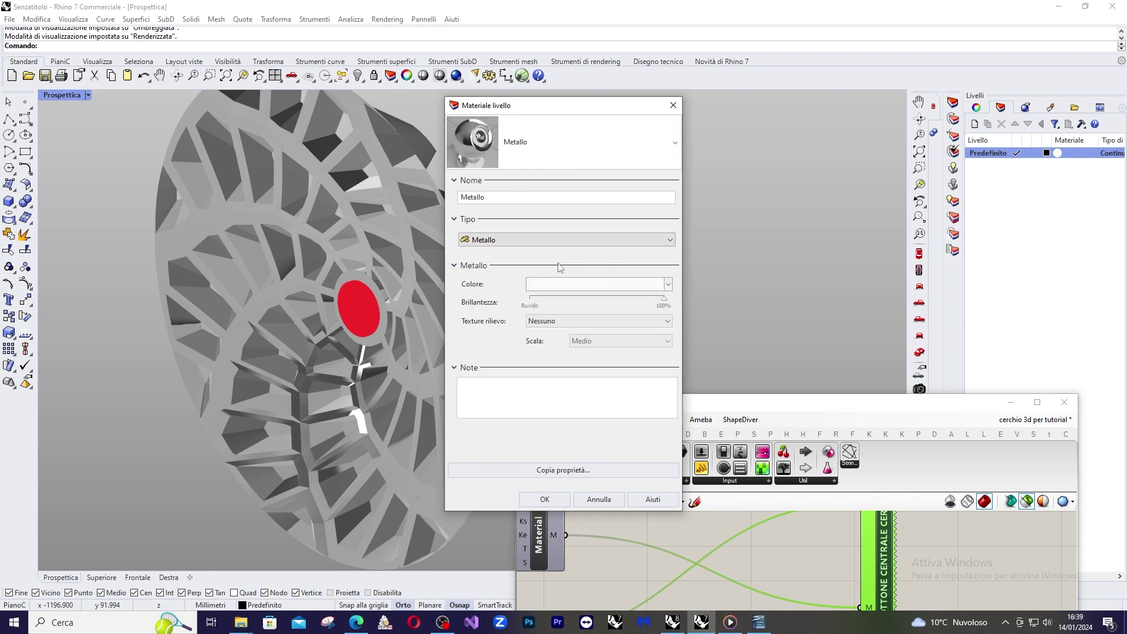
Choose a light grey swatch as the Metallo material's colour and close the layer material settings without applying them.
left_click(668, 285)
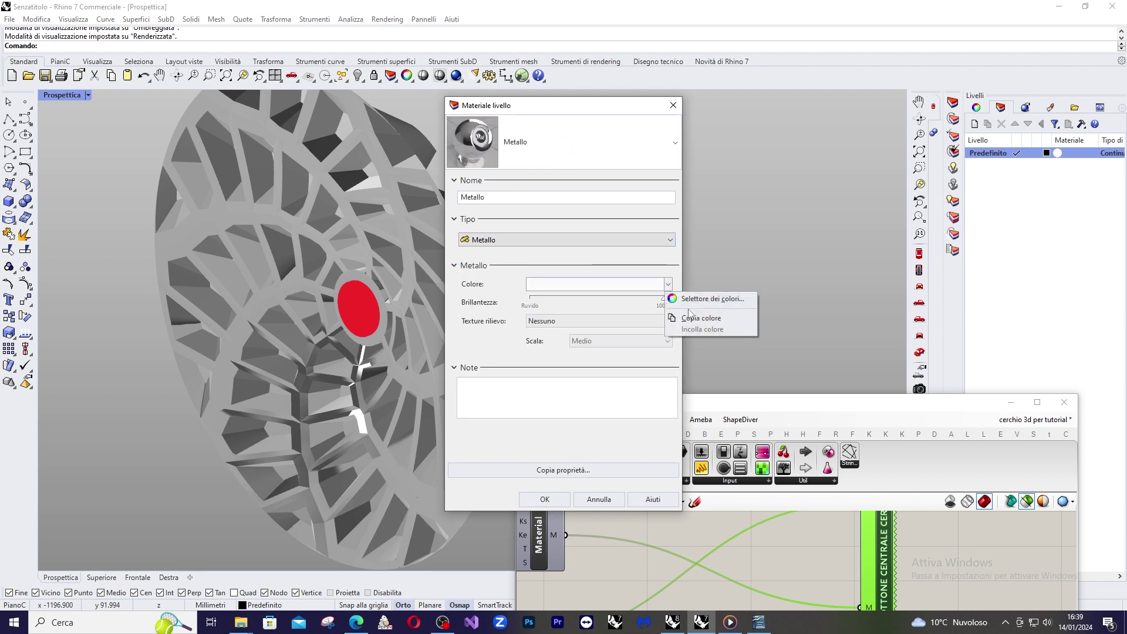
left_click(690, 299)
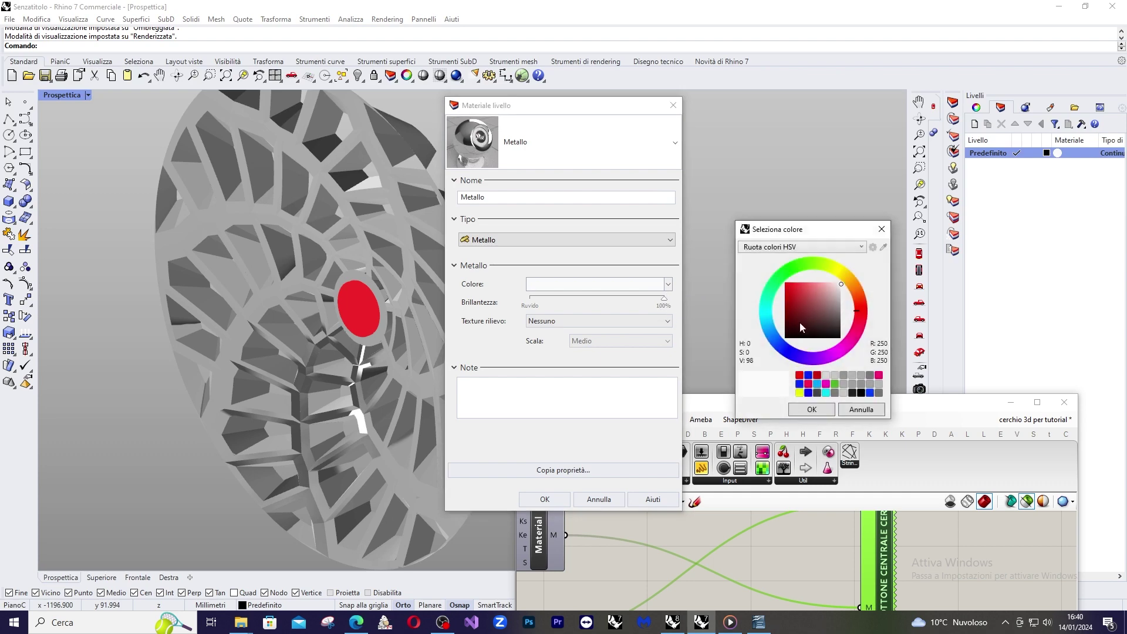
left_click(834, 375)
left_click(819, 410)
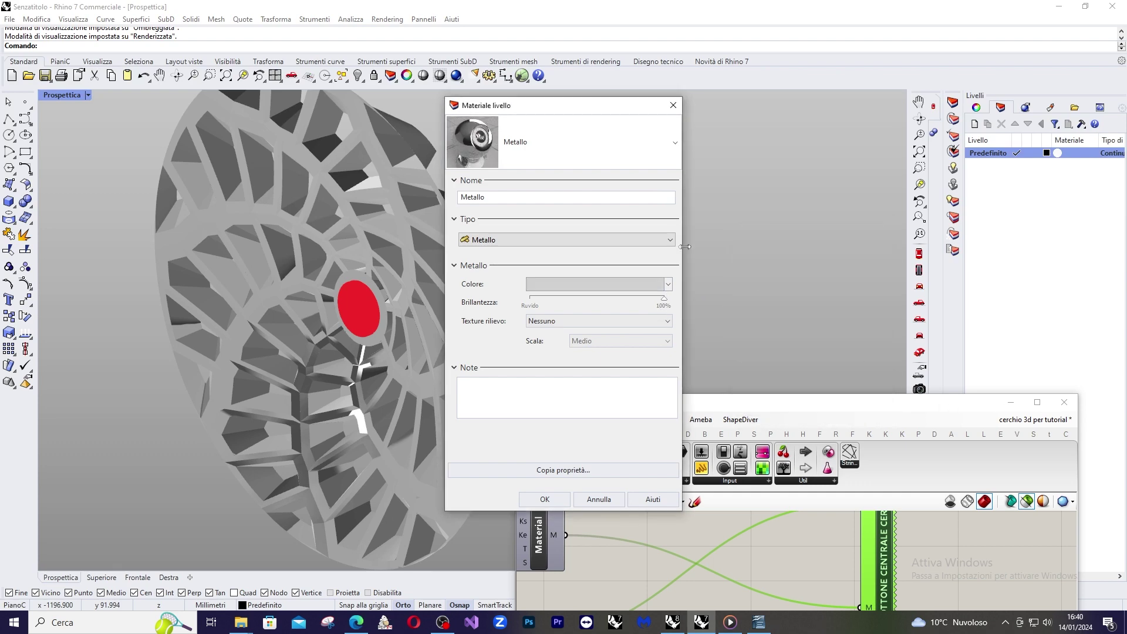
left_click(673, 105)
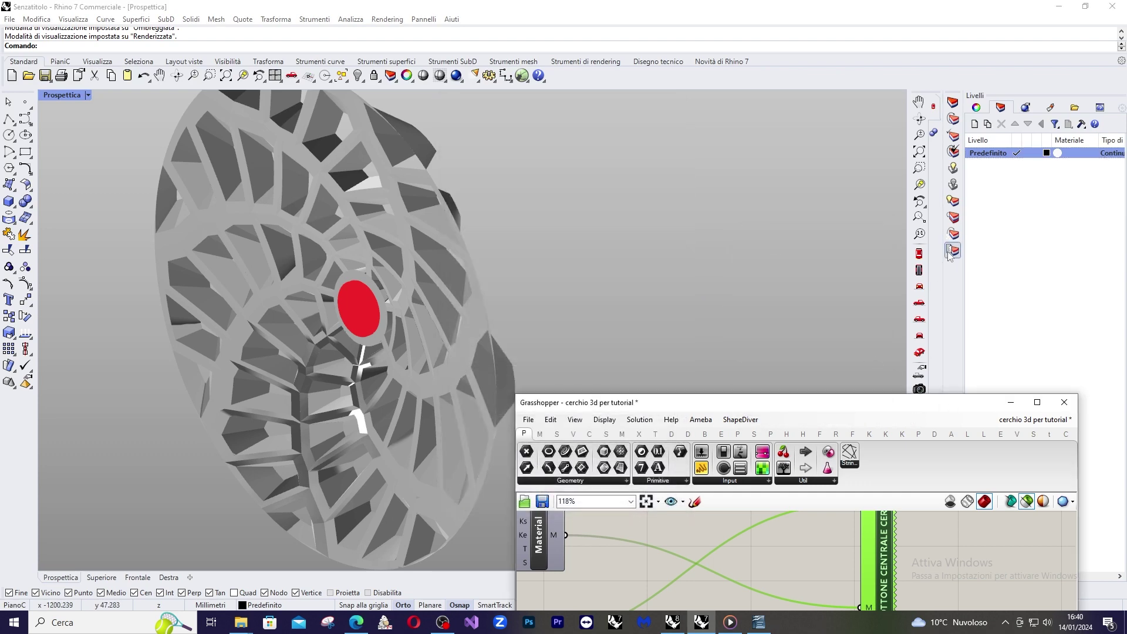
Return to the Grasshopper canvas and examine the material input options of the "acciao grigio cerchi" component.
left_click_drag(950, 403, 992, 139)
scroll(939, 516, "up", 4)
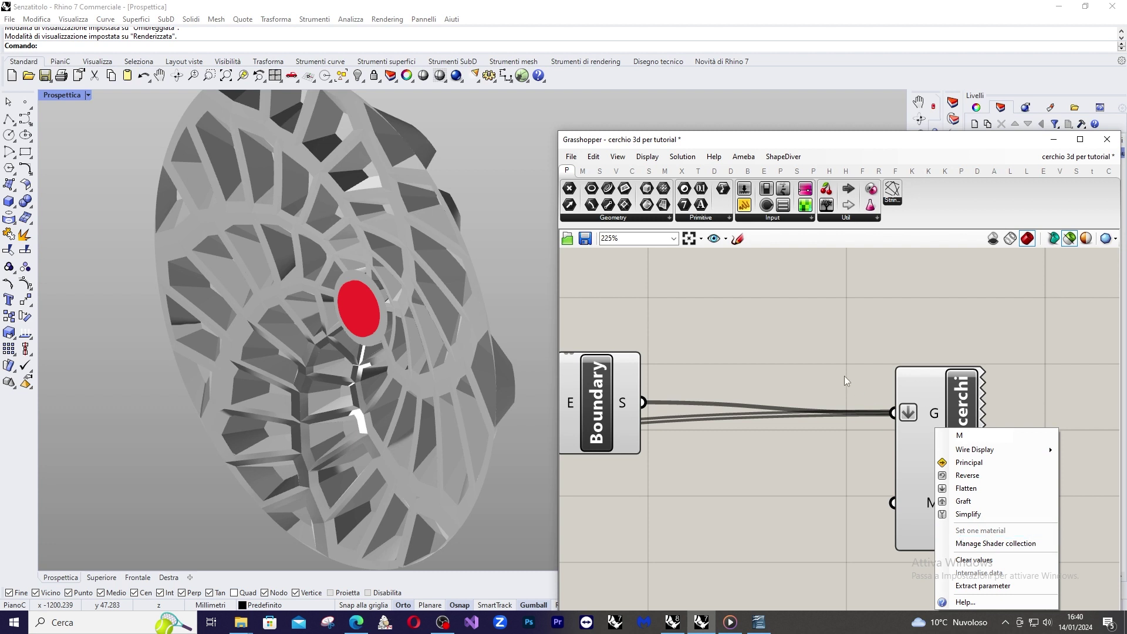
left_click(812, 345)
left_click_drag(1035, 140, 1055, 18)
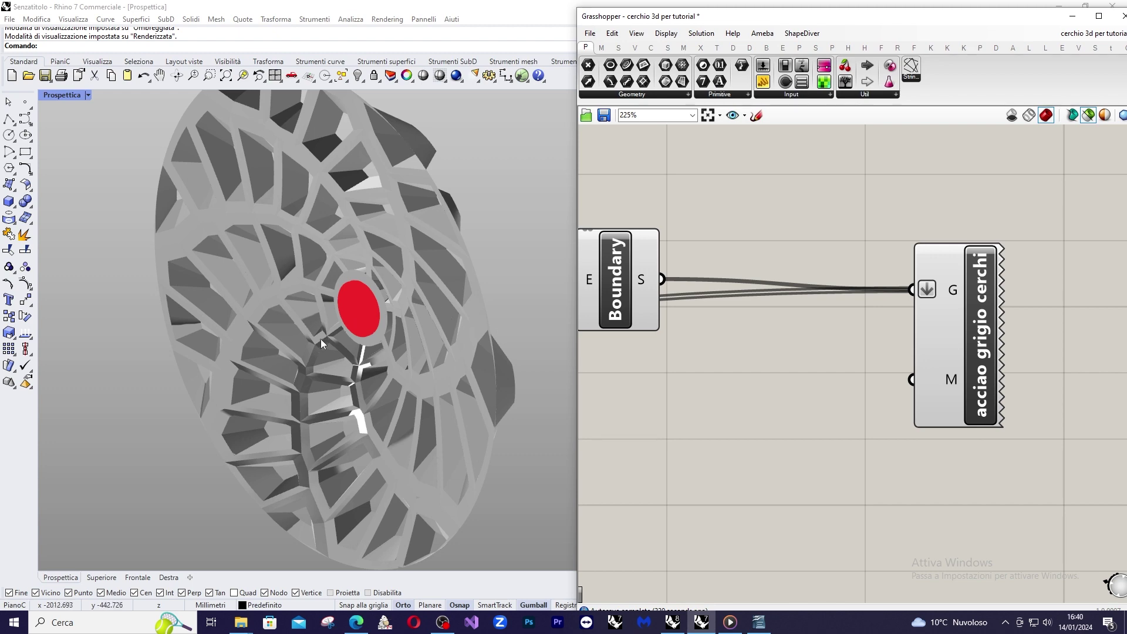
Inspect the rendered wheel with its red central button from several angles and review the geometry wired into "acciao grigio cerchi".
right_click_drag(320, 339, 460, 292)
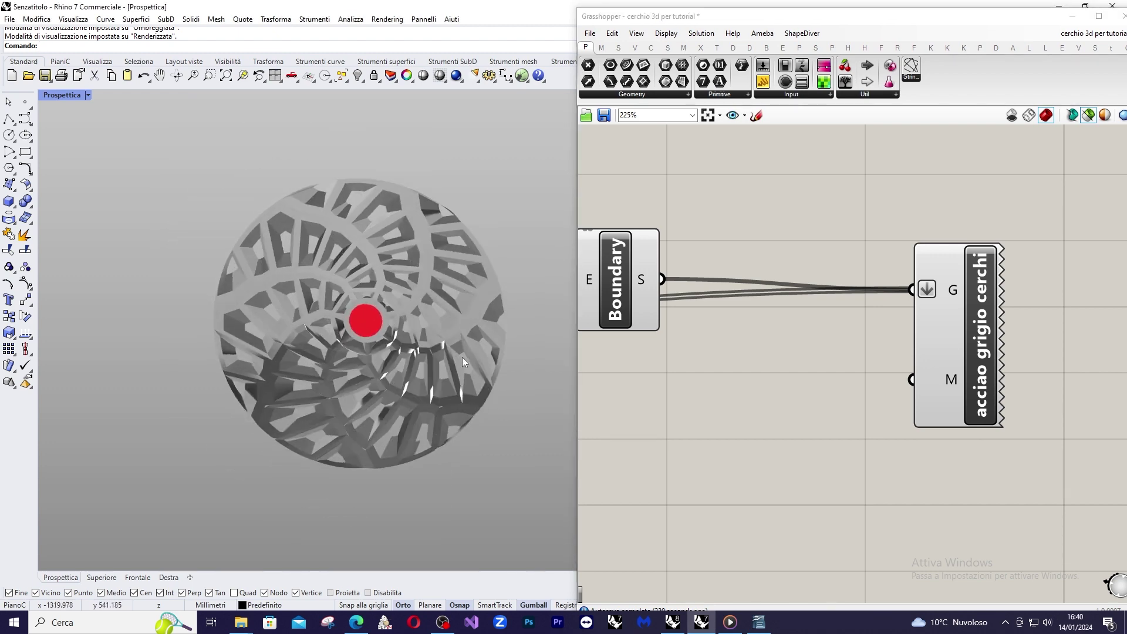
right_click_drag(463, 357, 442, 355)
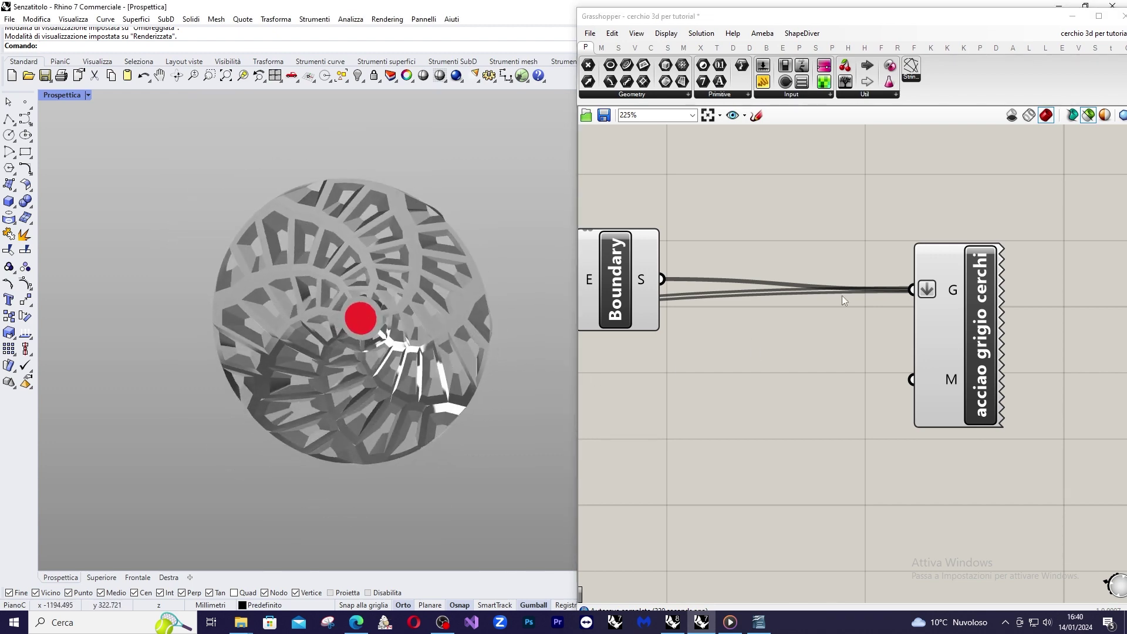
scroll(932, 273, "down", 3)
mouse_move(936, 295)
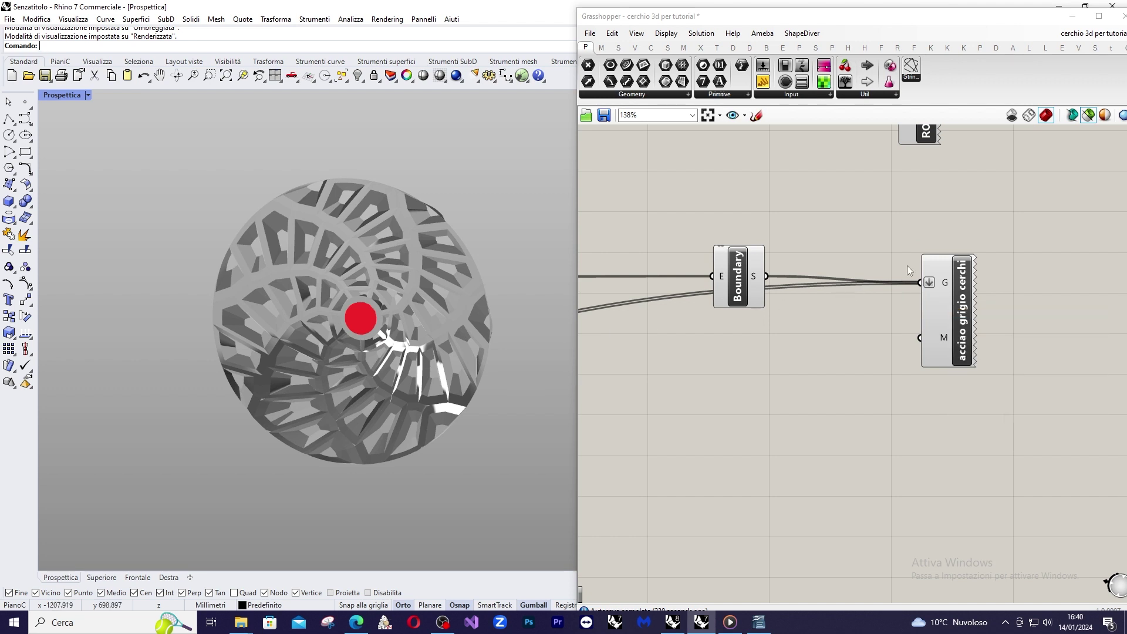
scroll(912, 258, "down", 5)
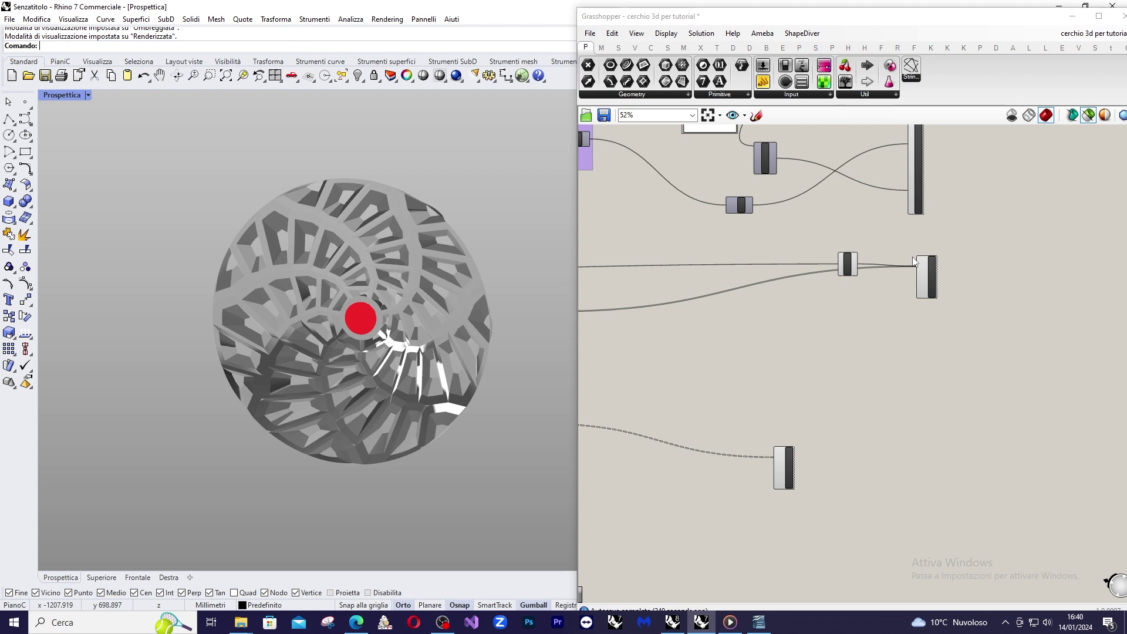
right_click_drag(409, 305, 482, 313)
scroll(485, 313, "down", 4)
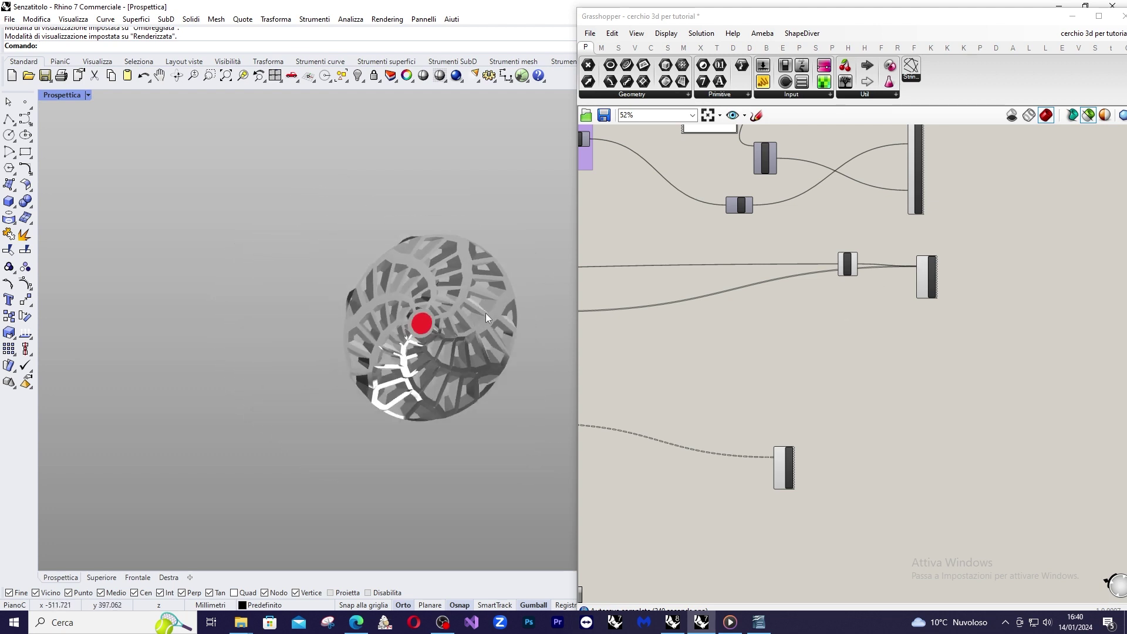
scroll(511, 322, "up", 7)
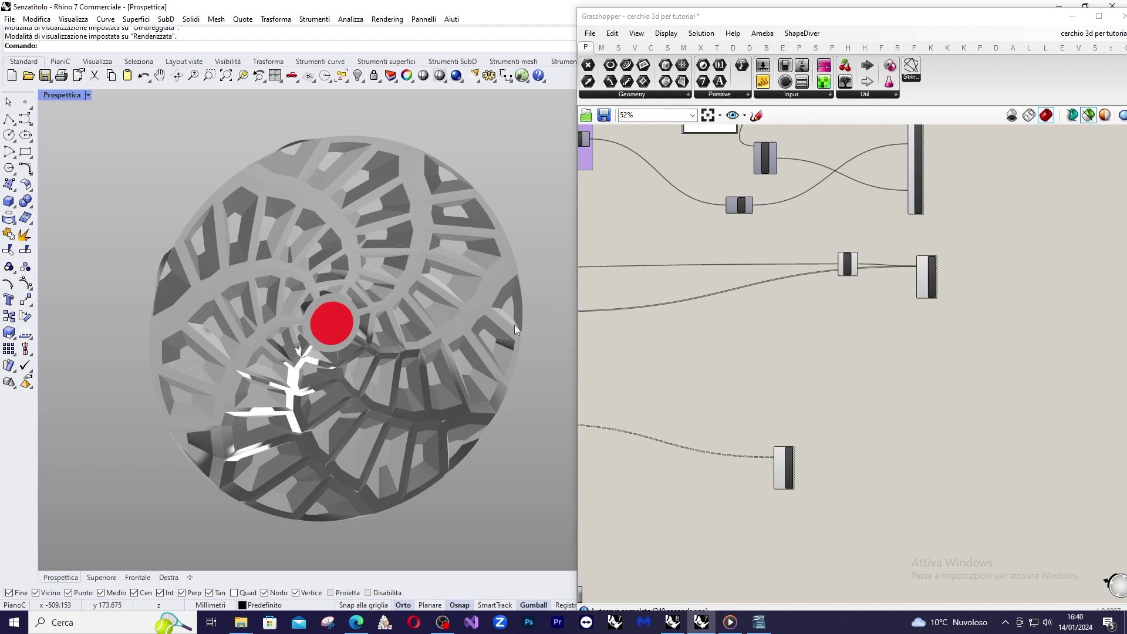